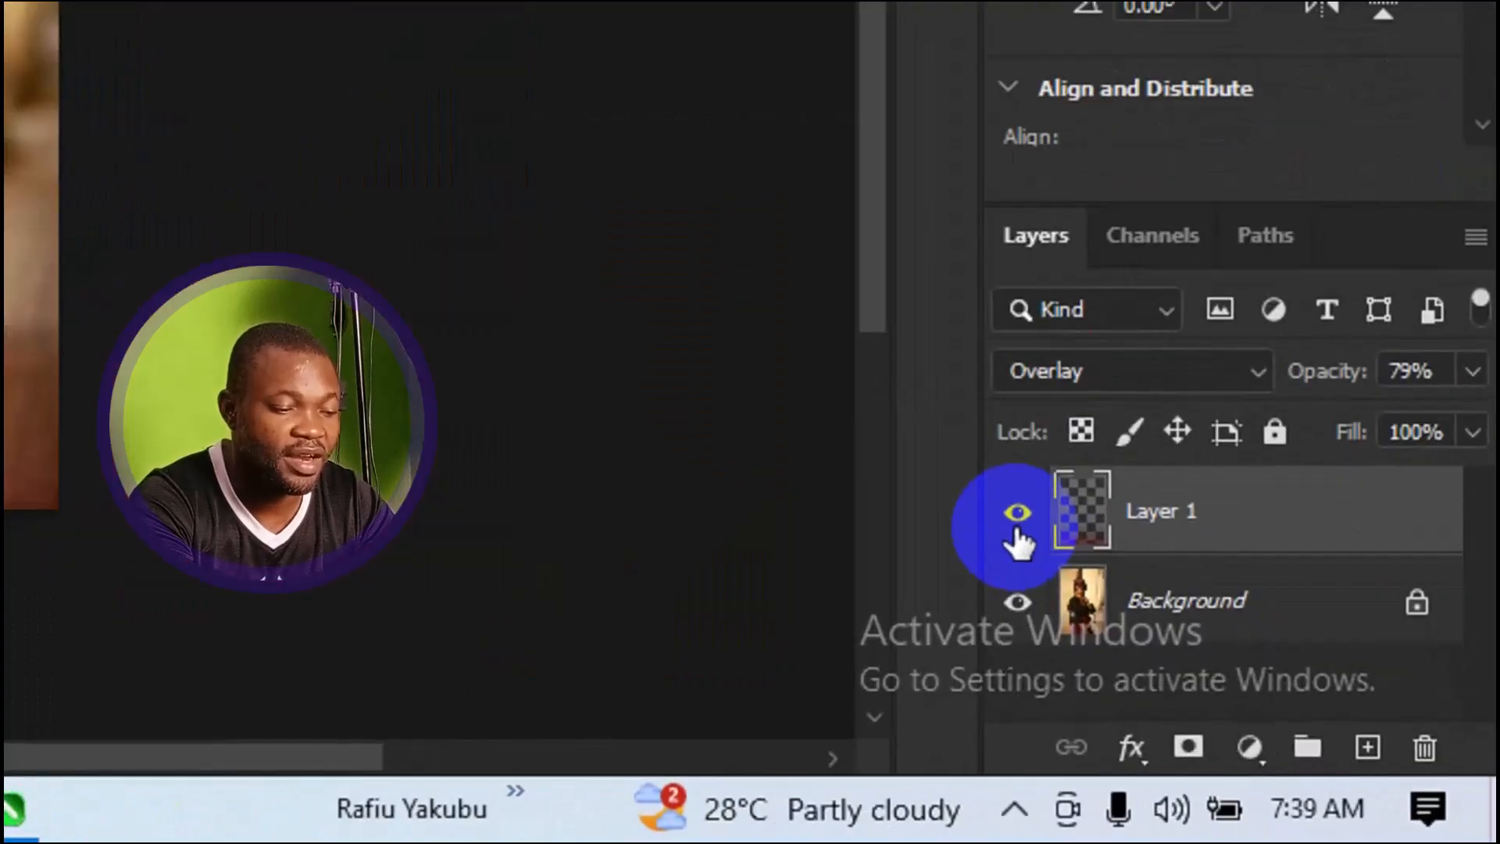
Step: Hide Layer 1 and show it again to compare the portrait with and without its overlay gradient
click(1016, 528)
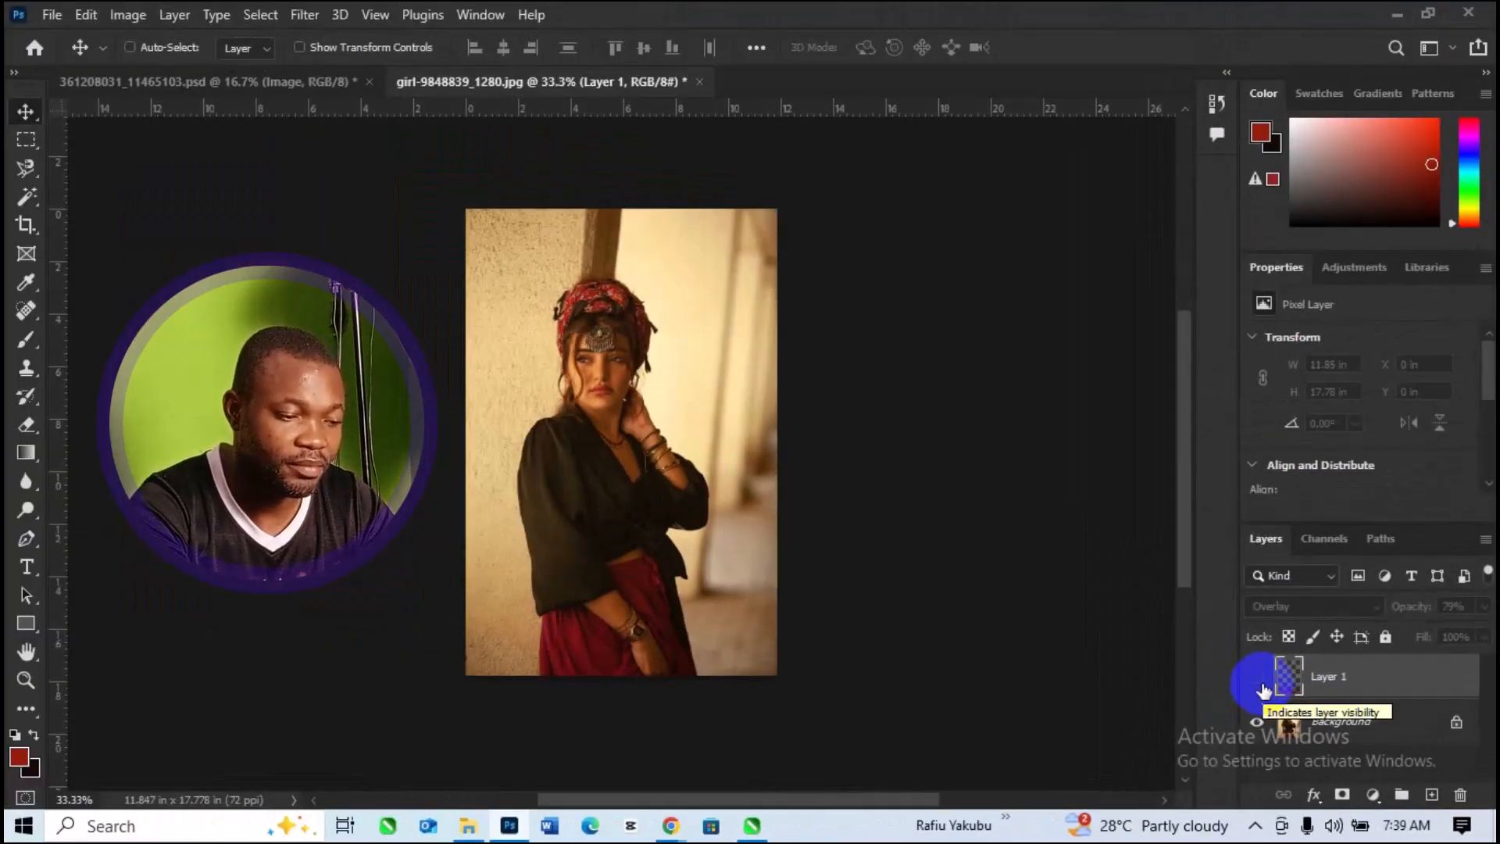
click(1262, 686)
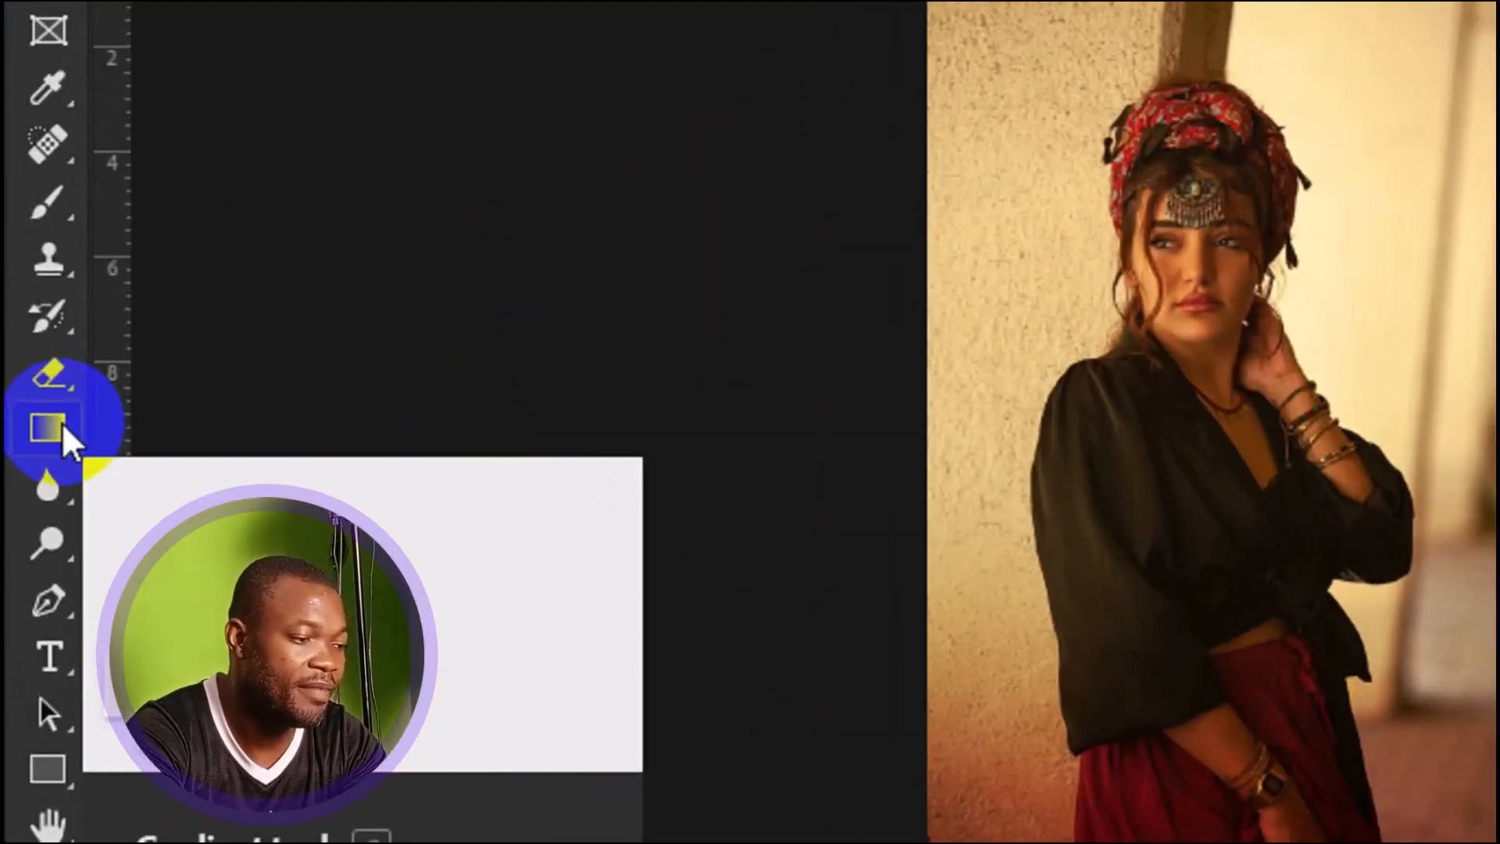
Step: Edit the Gradient tool's dark red custom gradient and move its dark end colour stop to location 82%
click(33, 451)
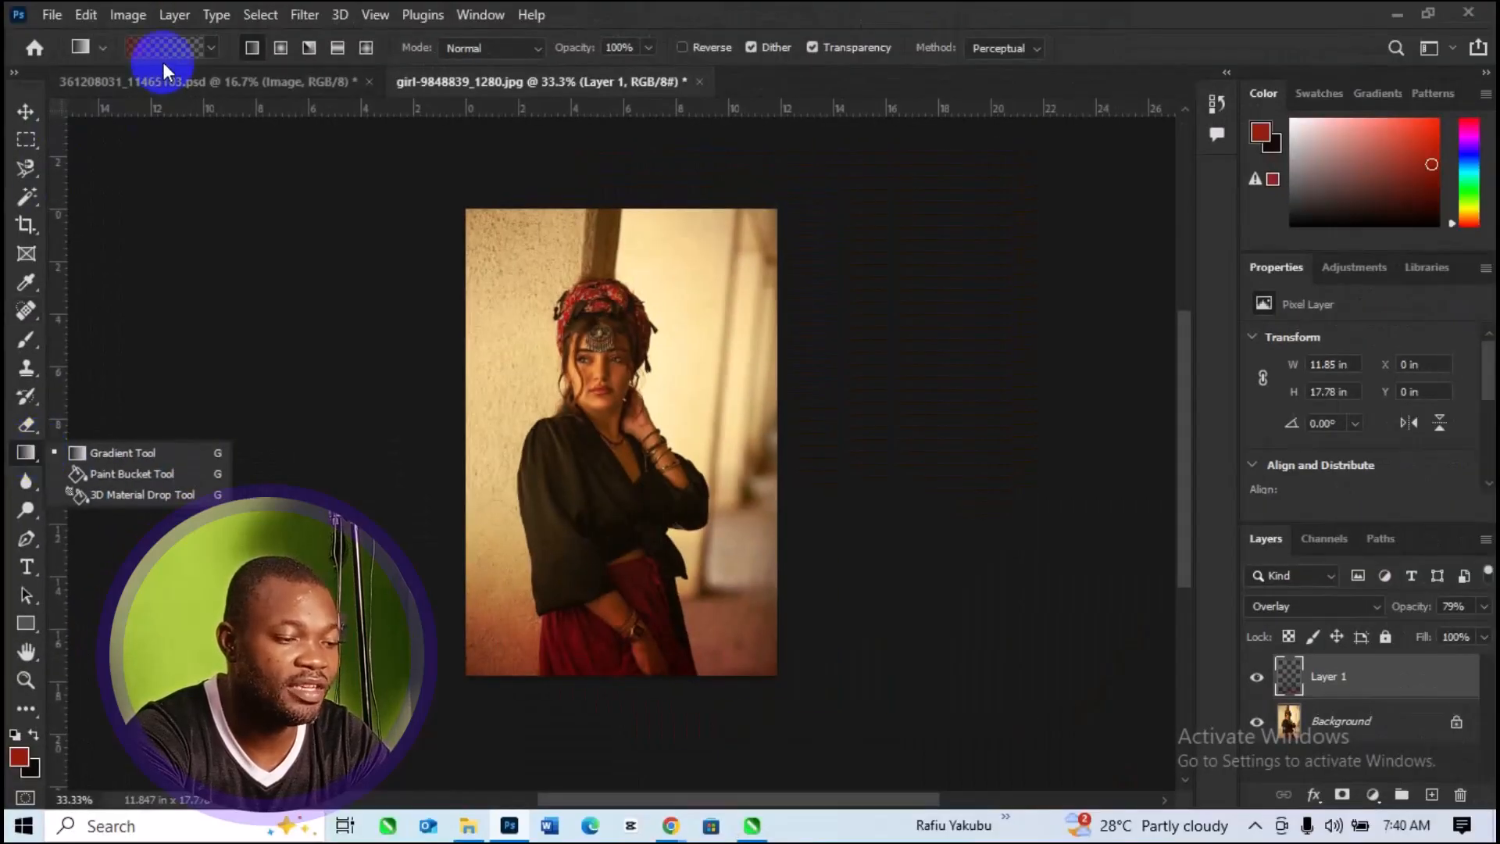
click(177, 39)
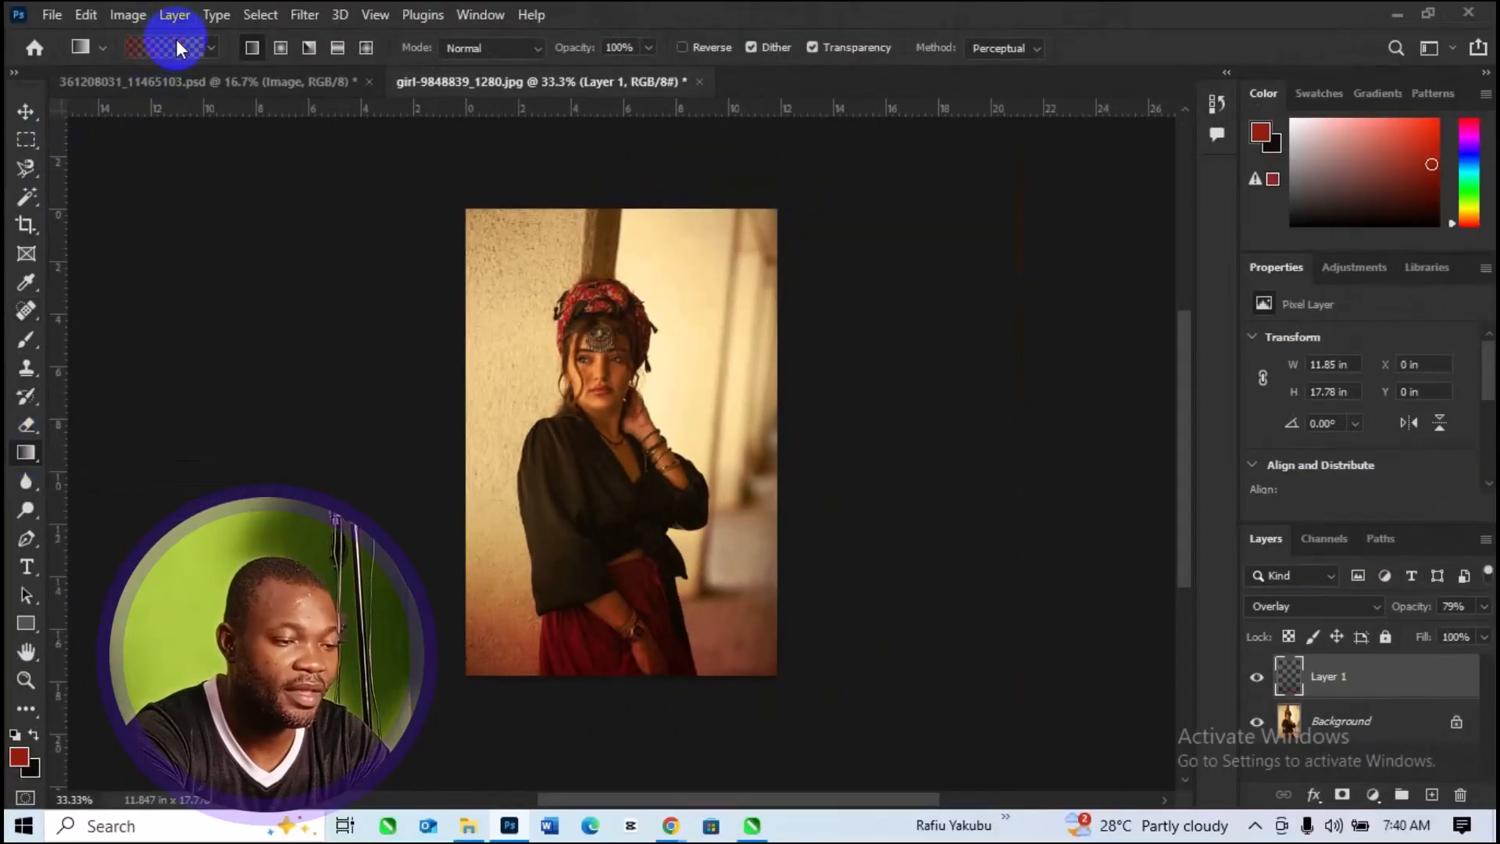
click(176, 39)
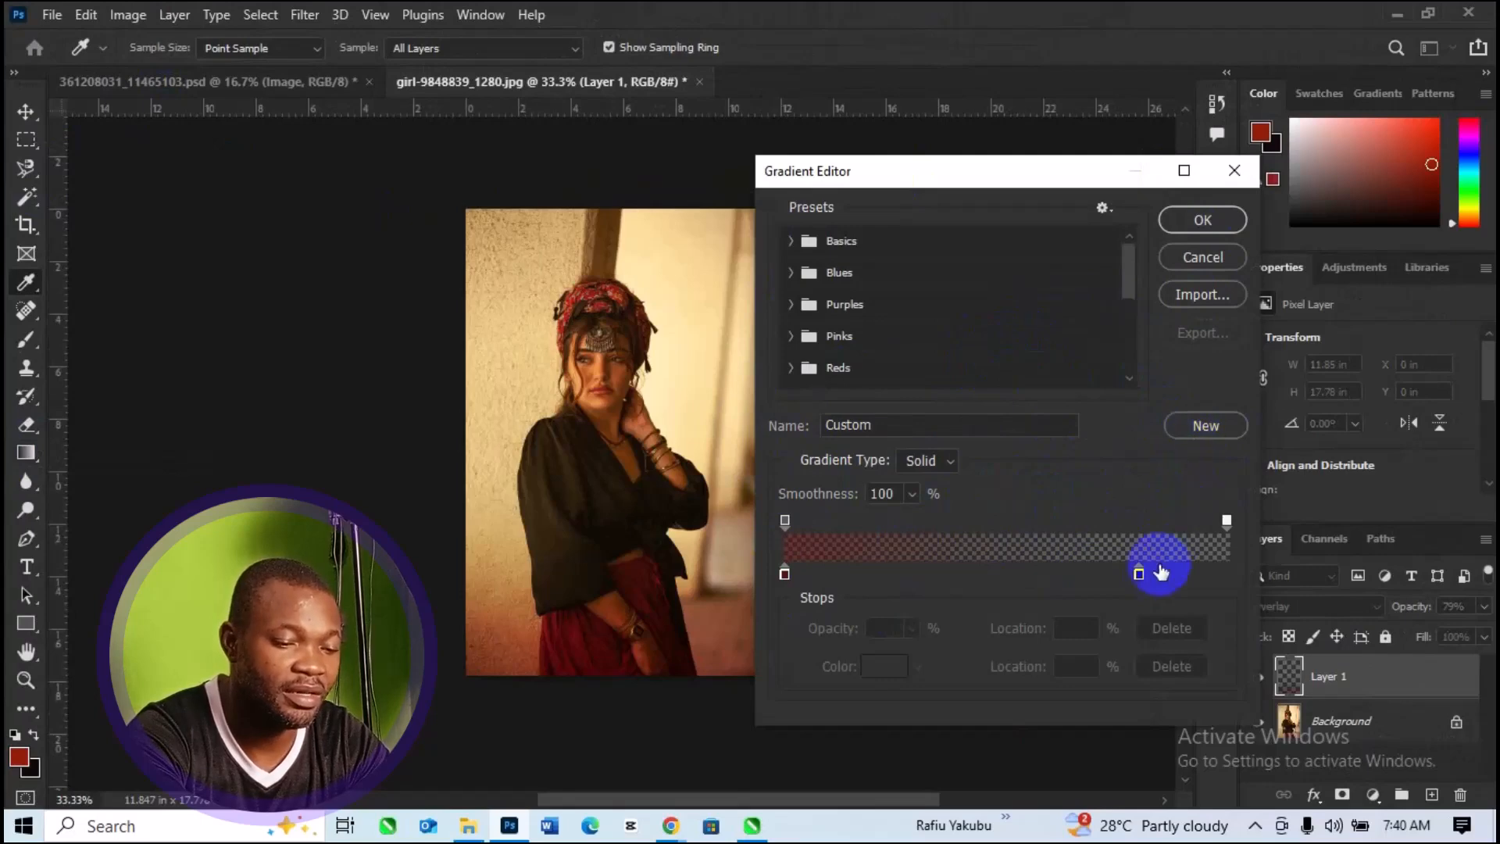
drag(1142, 580, 1151, 578)
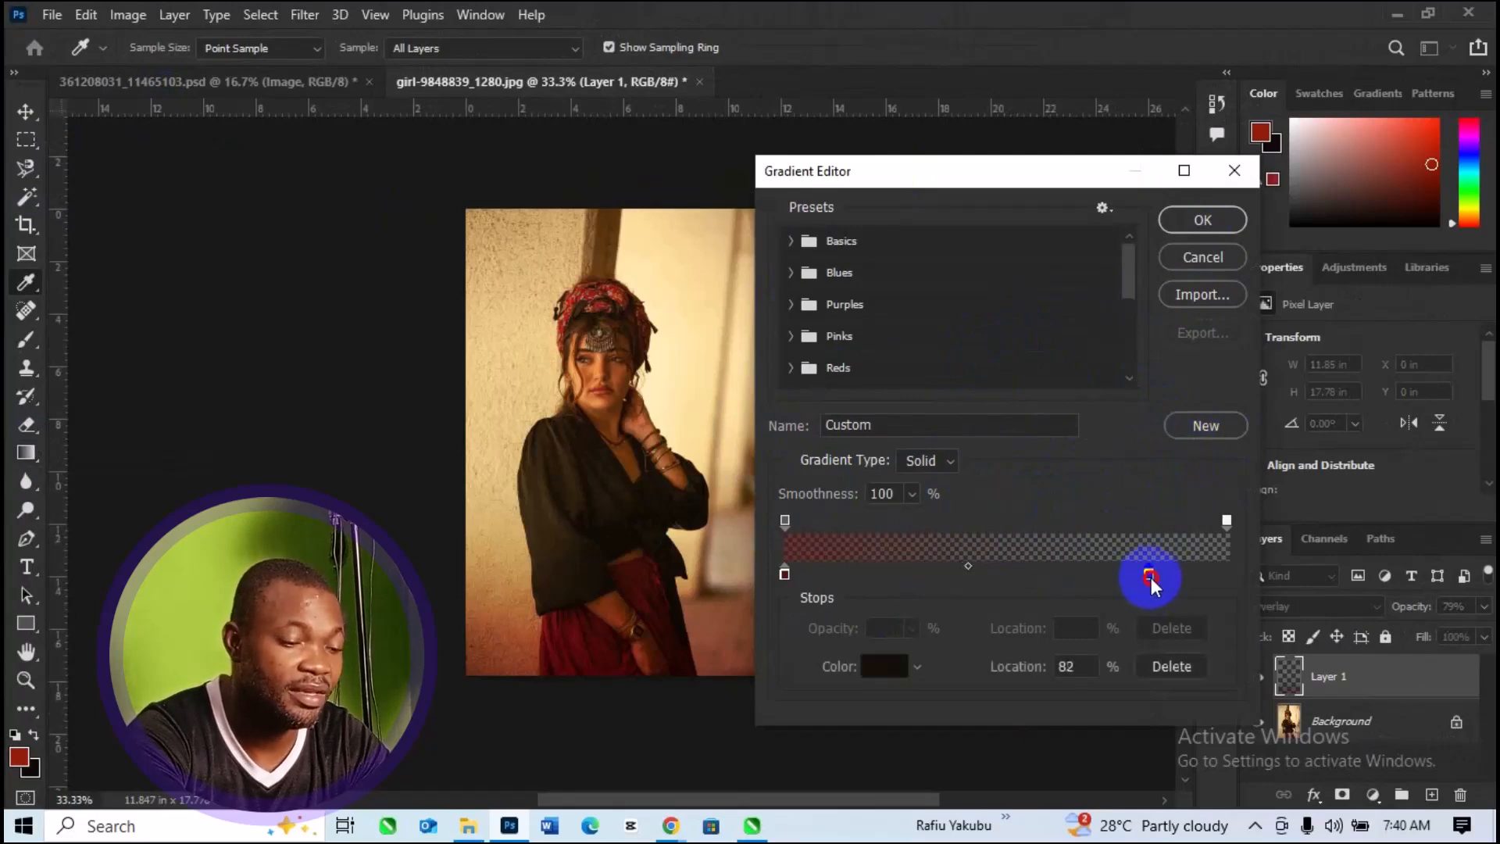
Step: Set the opacity of the gradient's starting opacity stop to 85%
click(785, 521)
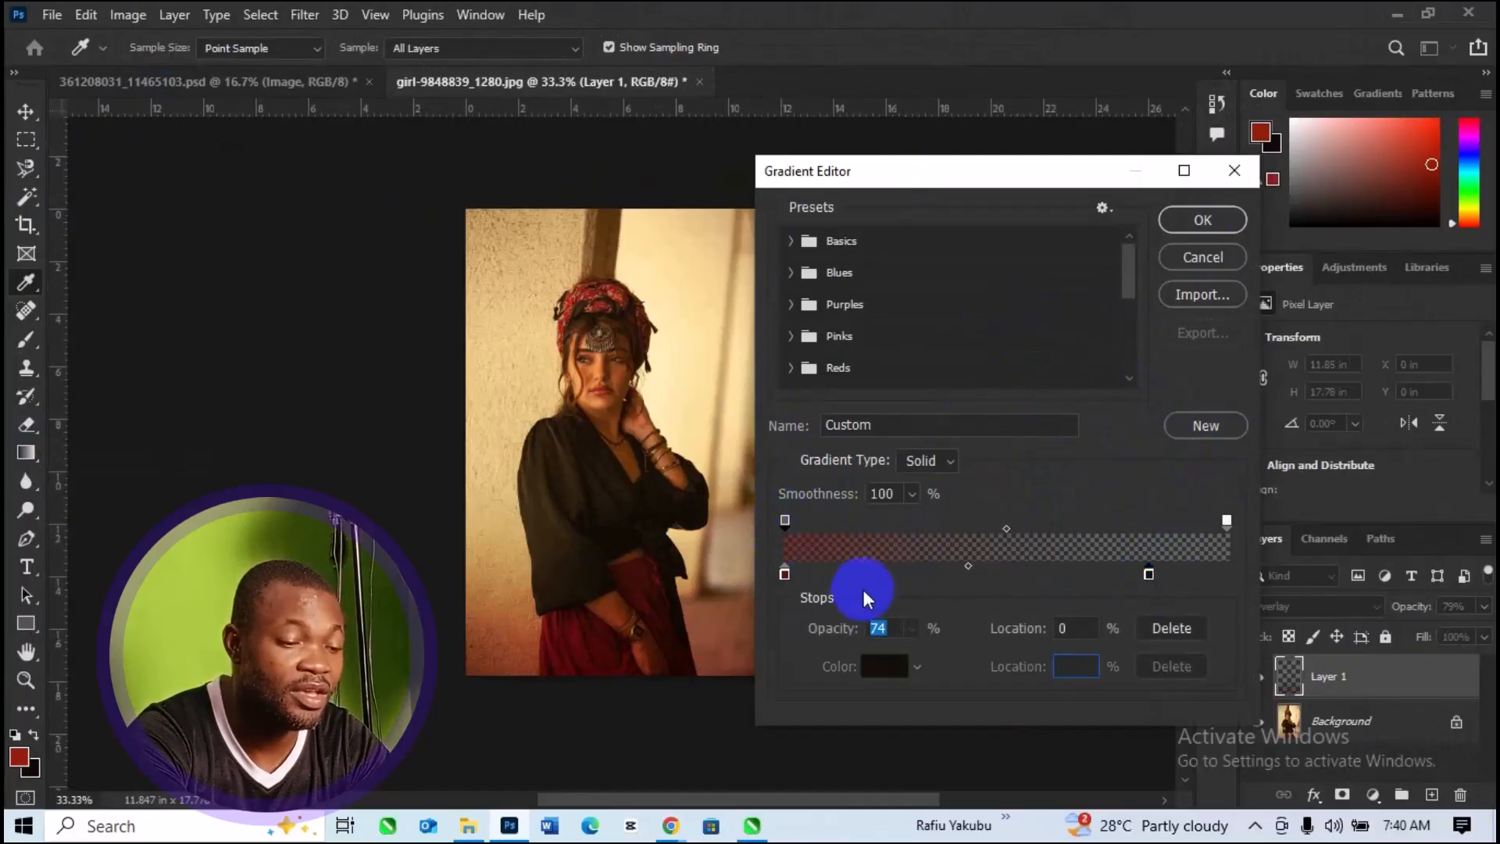
click(889, 628)
click(910, 630)
drag(914, 651, 921, 652)
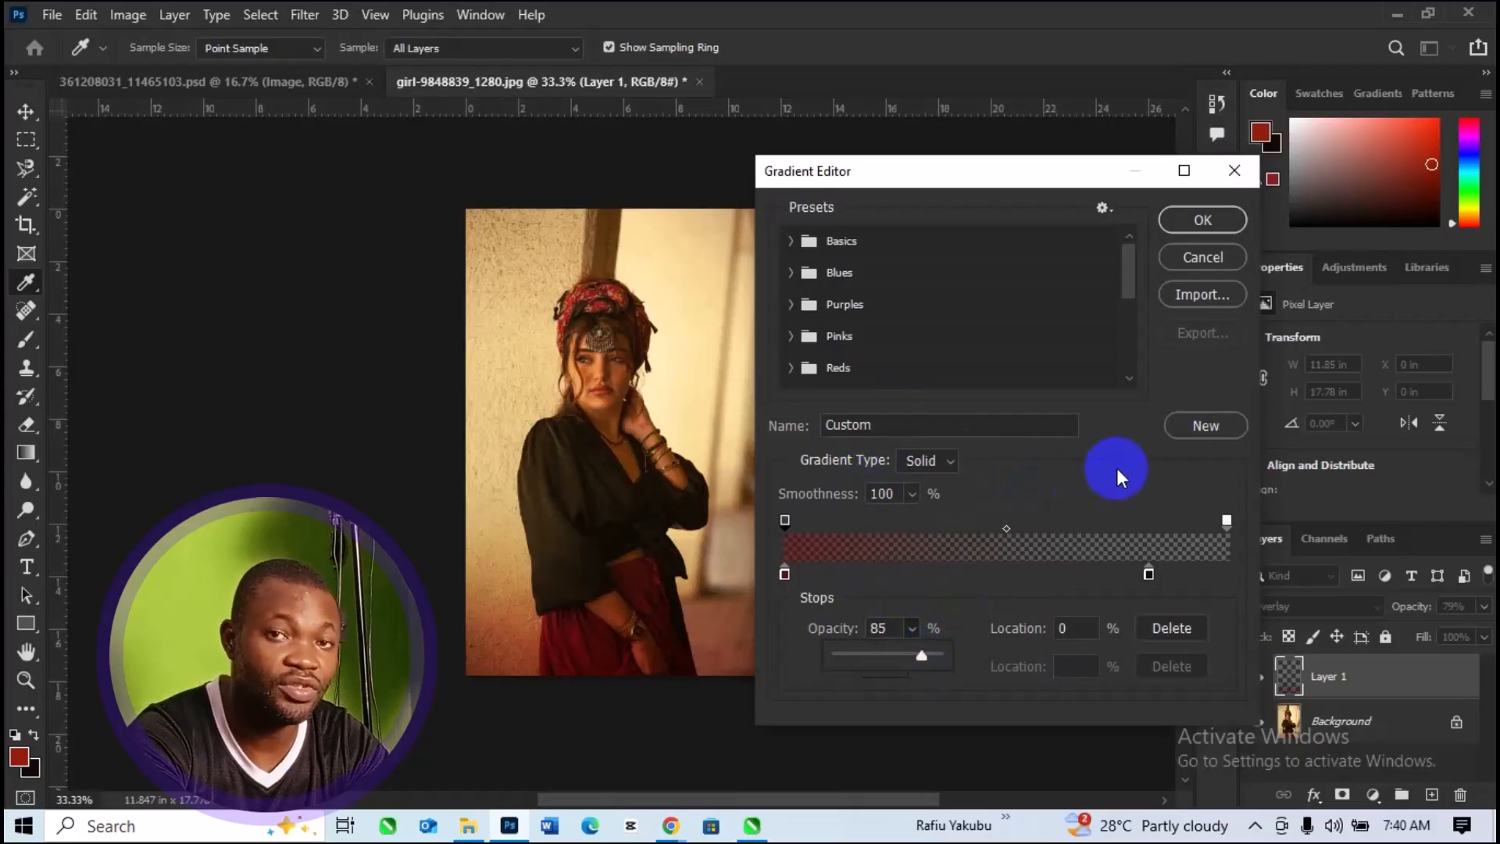
Step: Save the edited dark red gradient as a new preset named Custom and accept the gradient settings
scroll(1117, 469, down, 1)
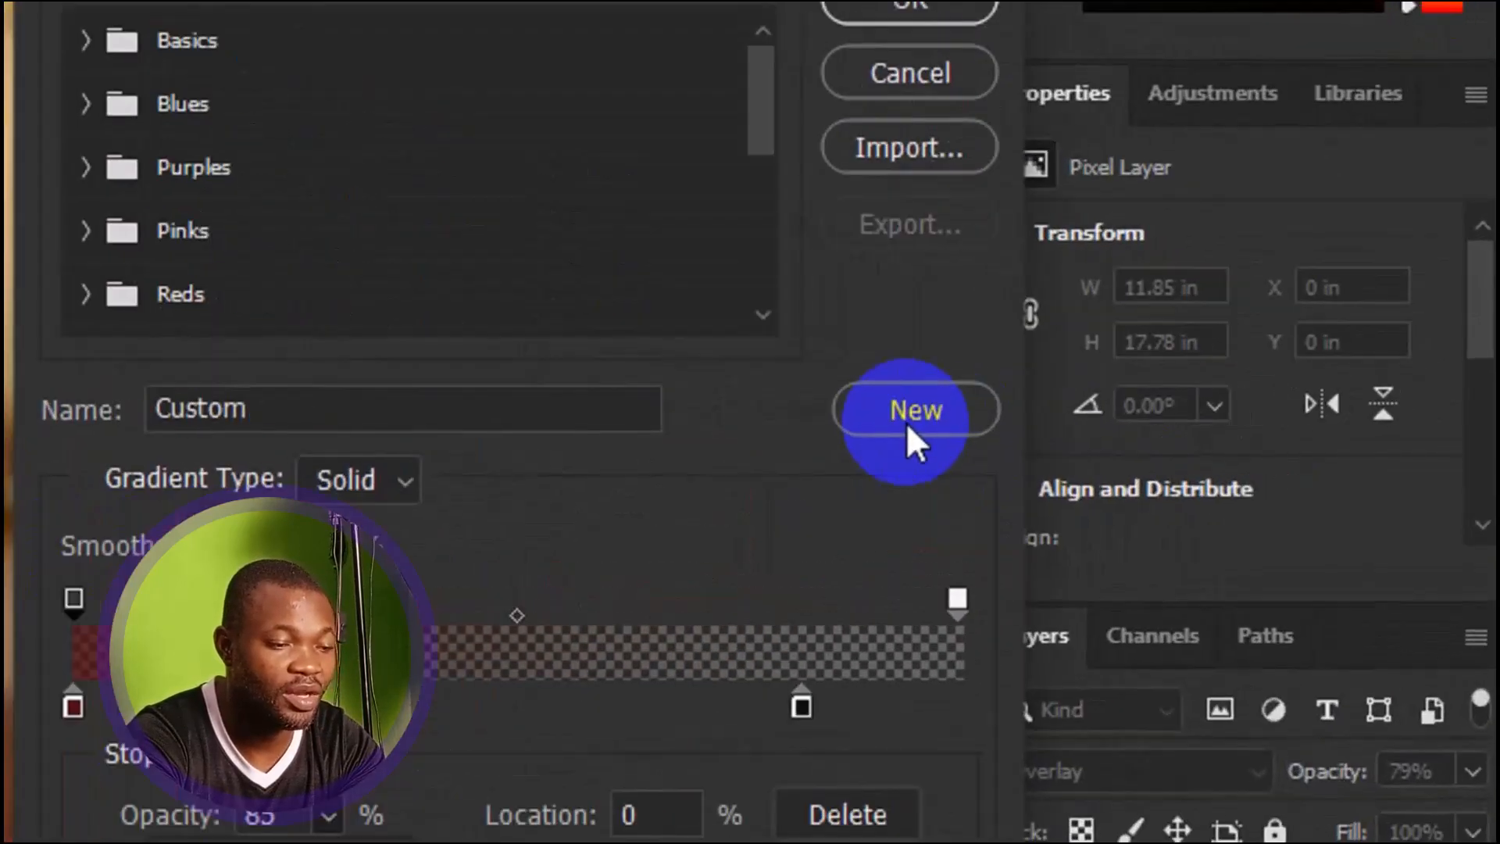
click(907, 422)
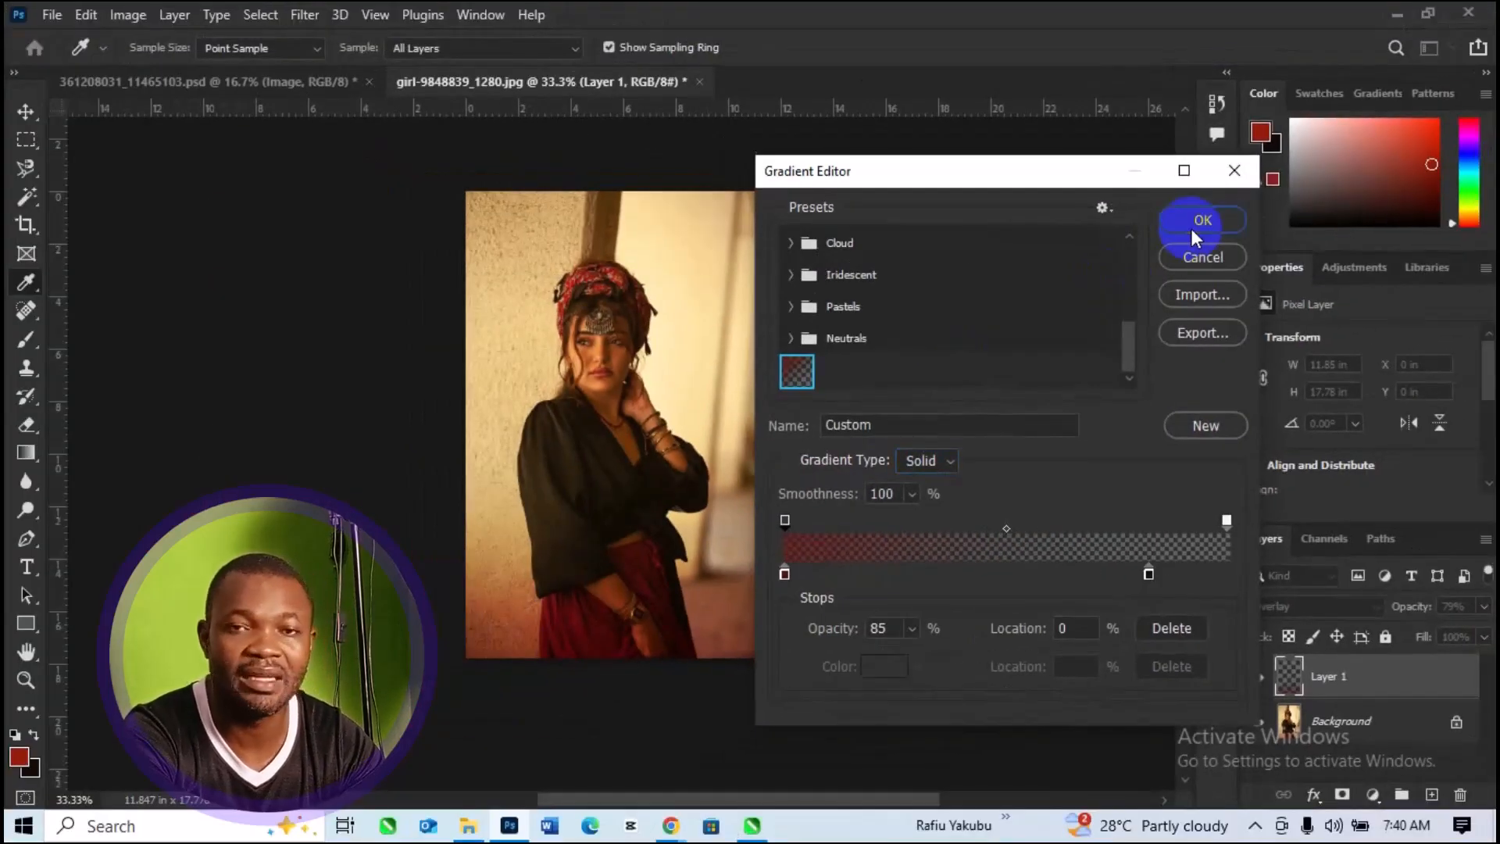
click(1200, 220)
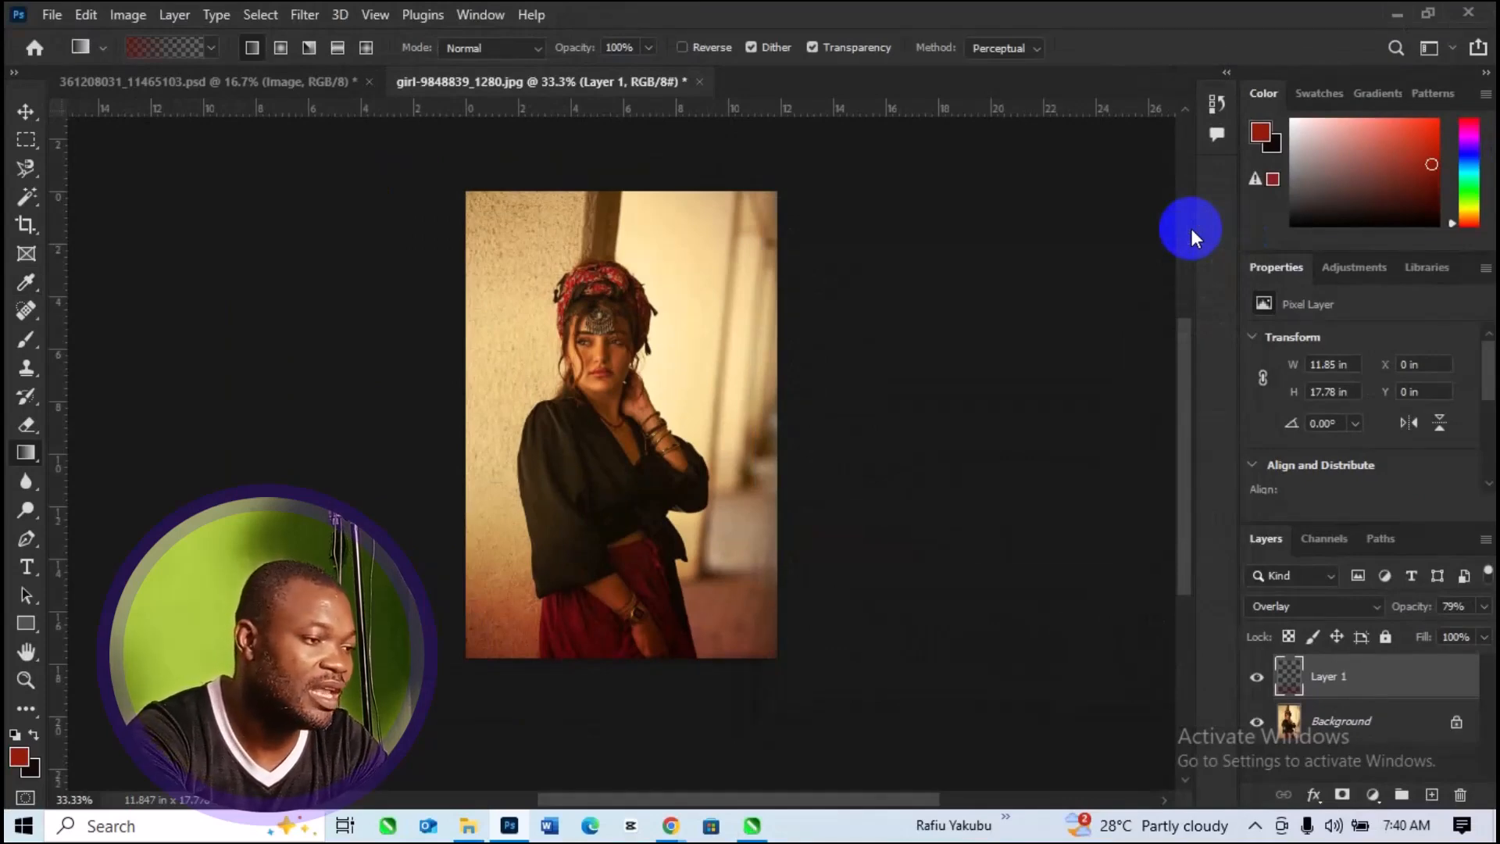
Step: Switch to the 361208031_11465103.psd baptism invitation and add a new layer above the Text group
click(324, 92)
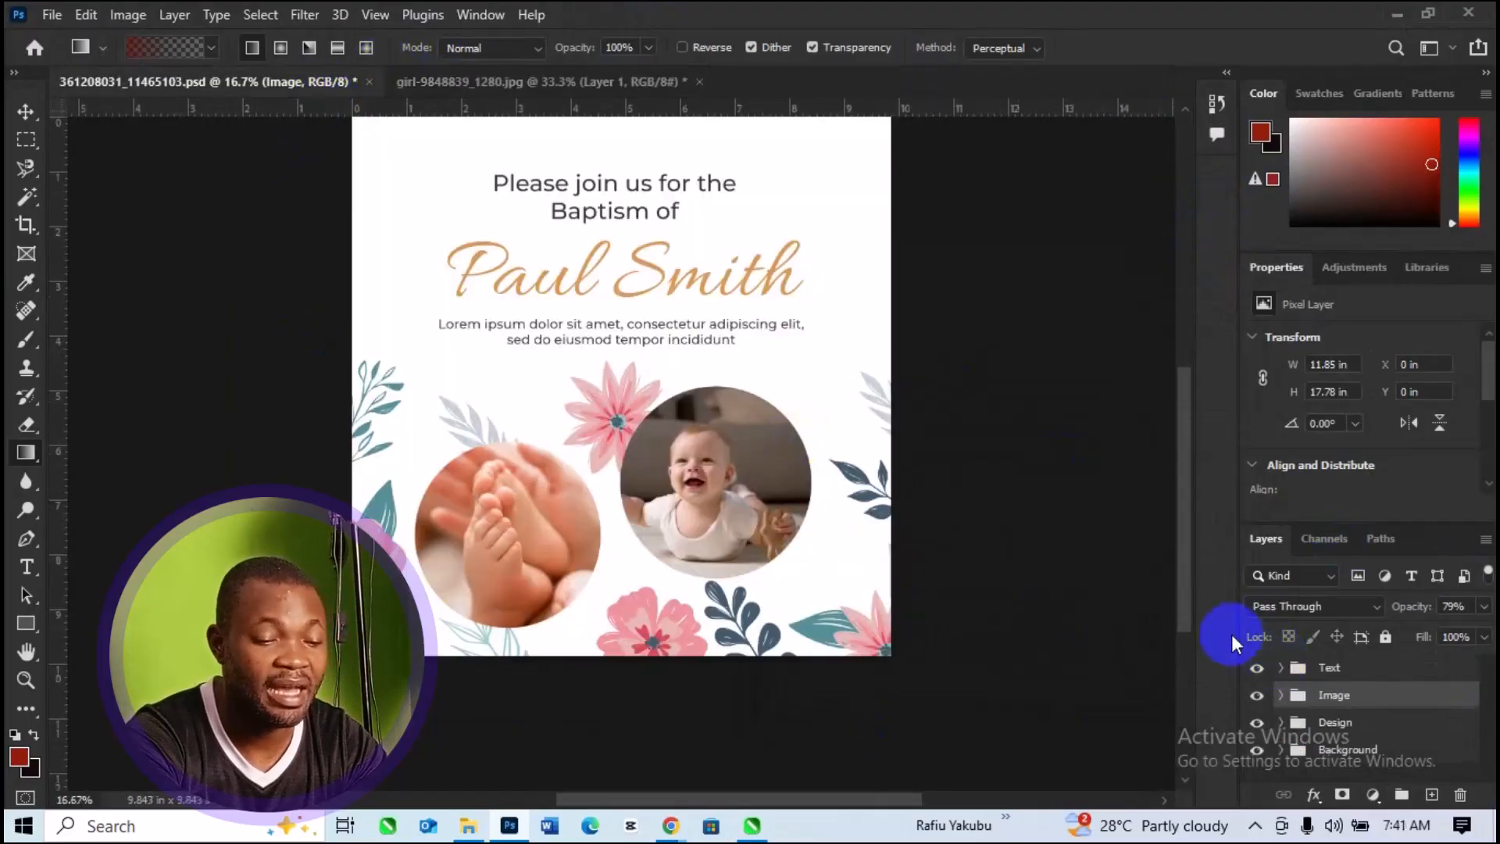
click(1401, 682)
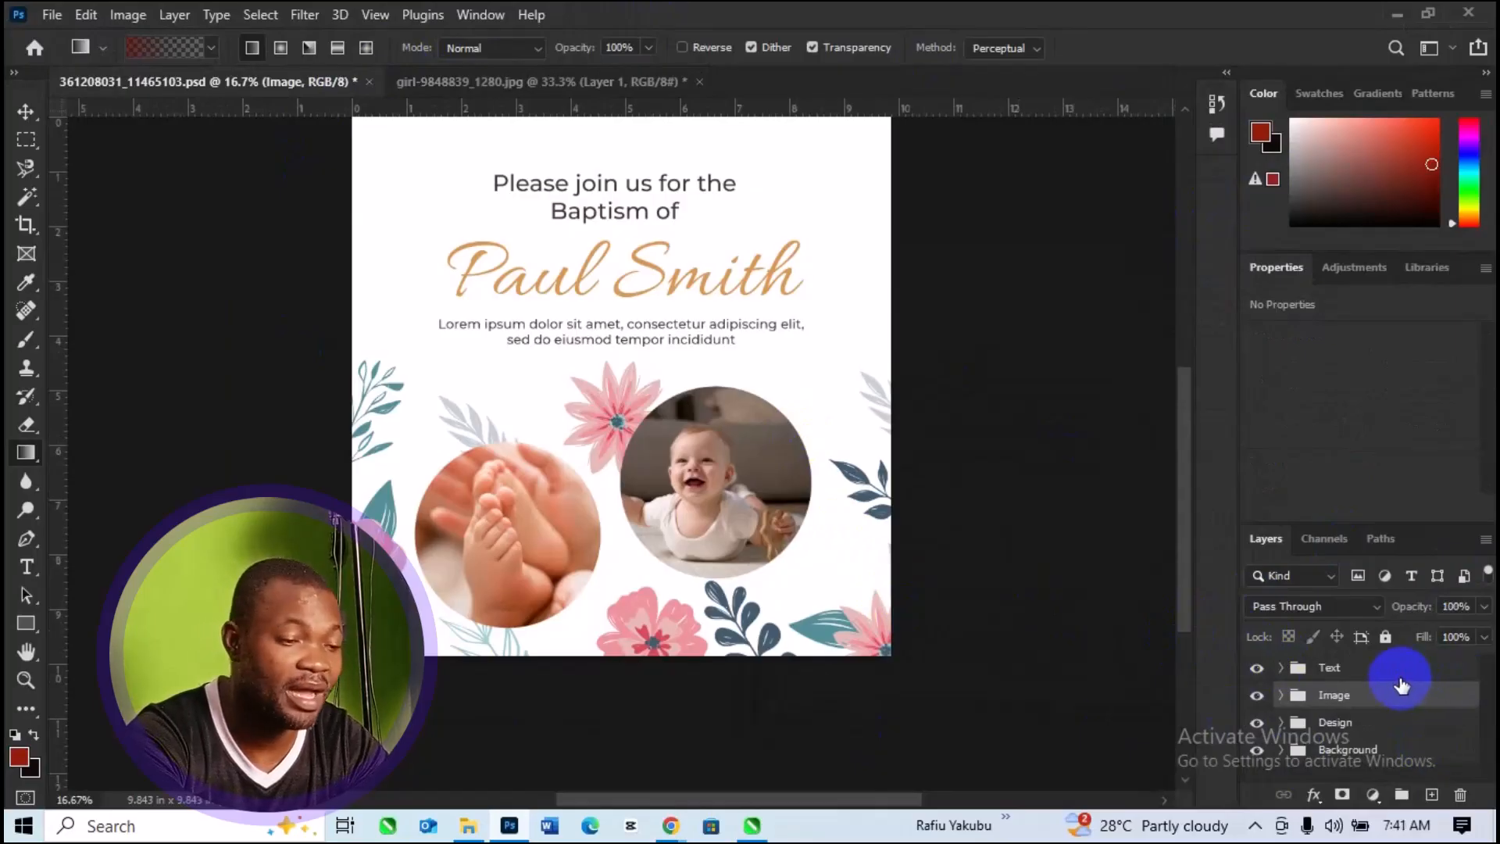
click(1401, 677)
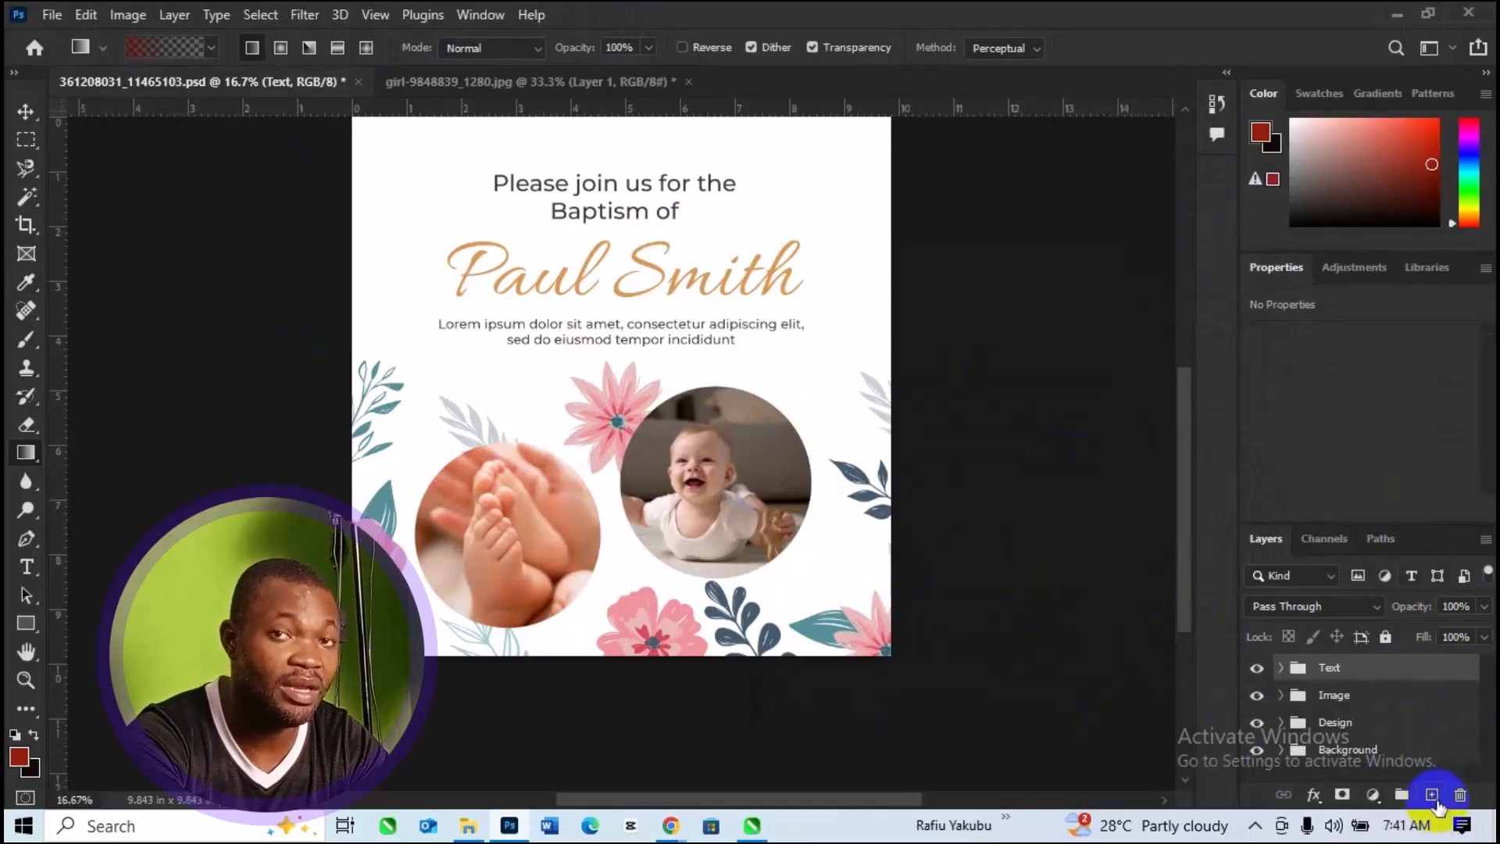
click(1433, 796)
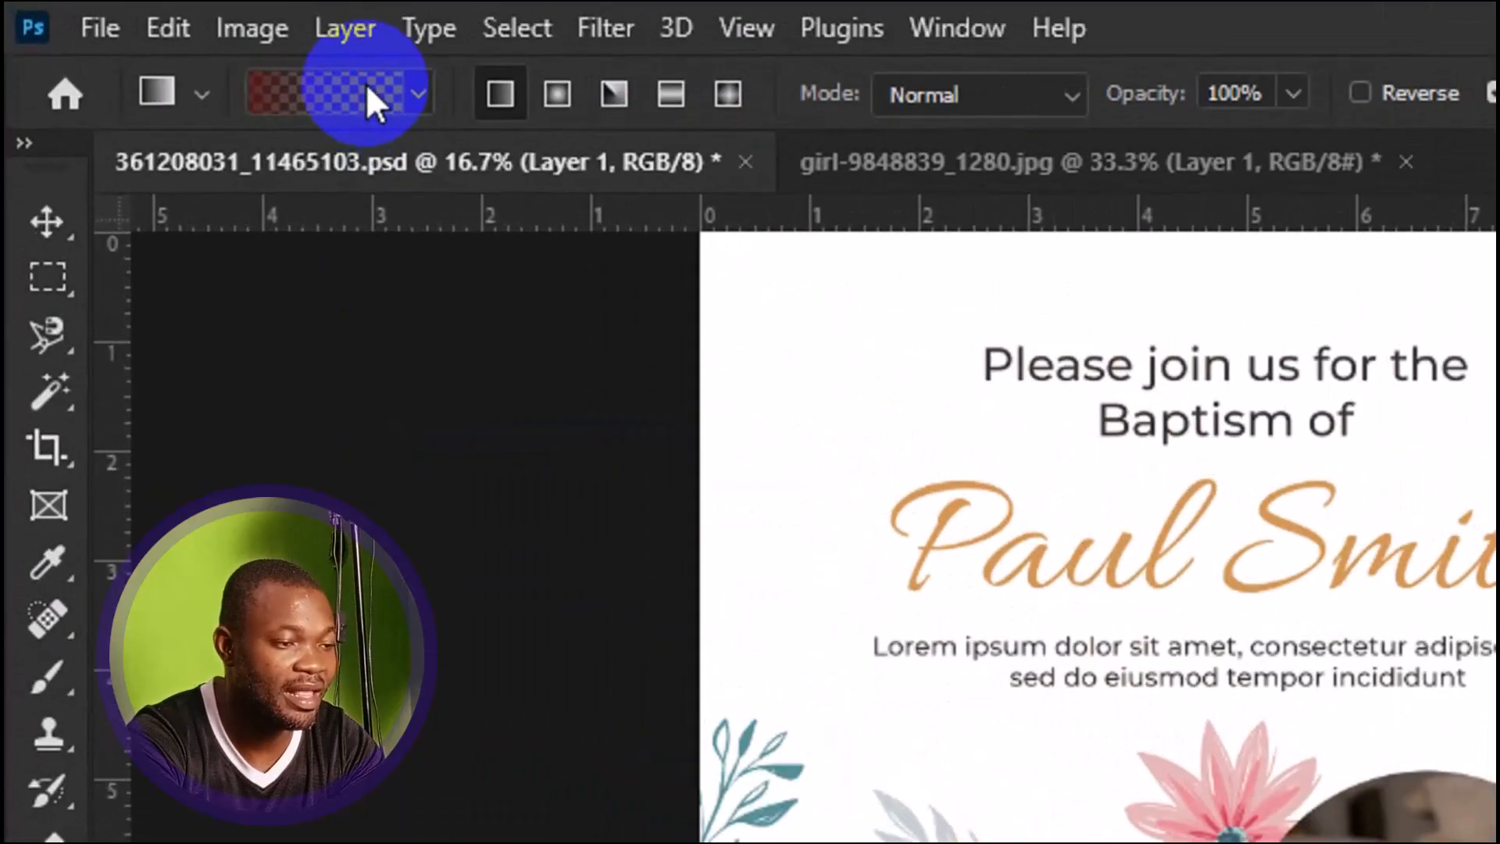
Step: Review the saved gradient presets, then draw the dark red gradient upward from the invitation's lower edge on the new layer
click(368, 86)
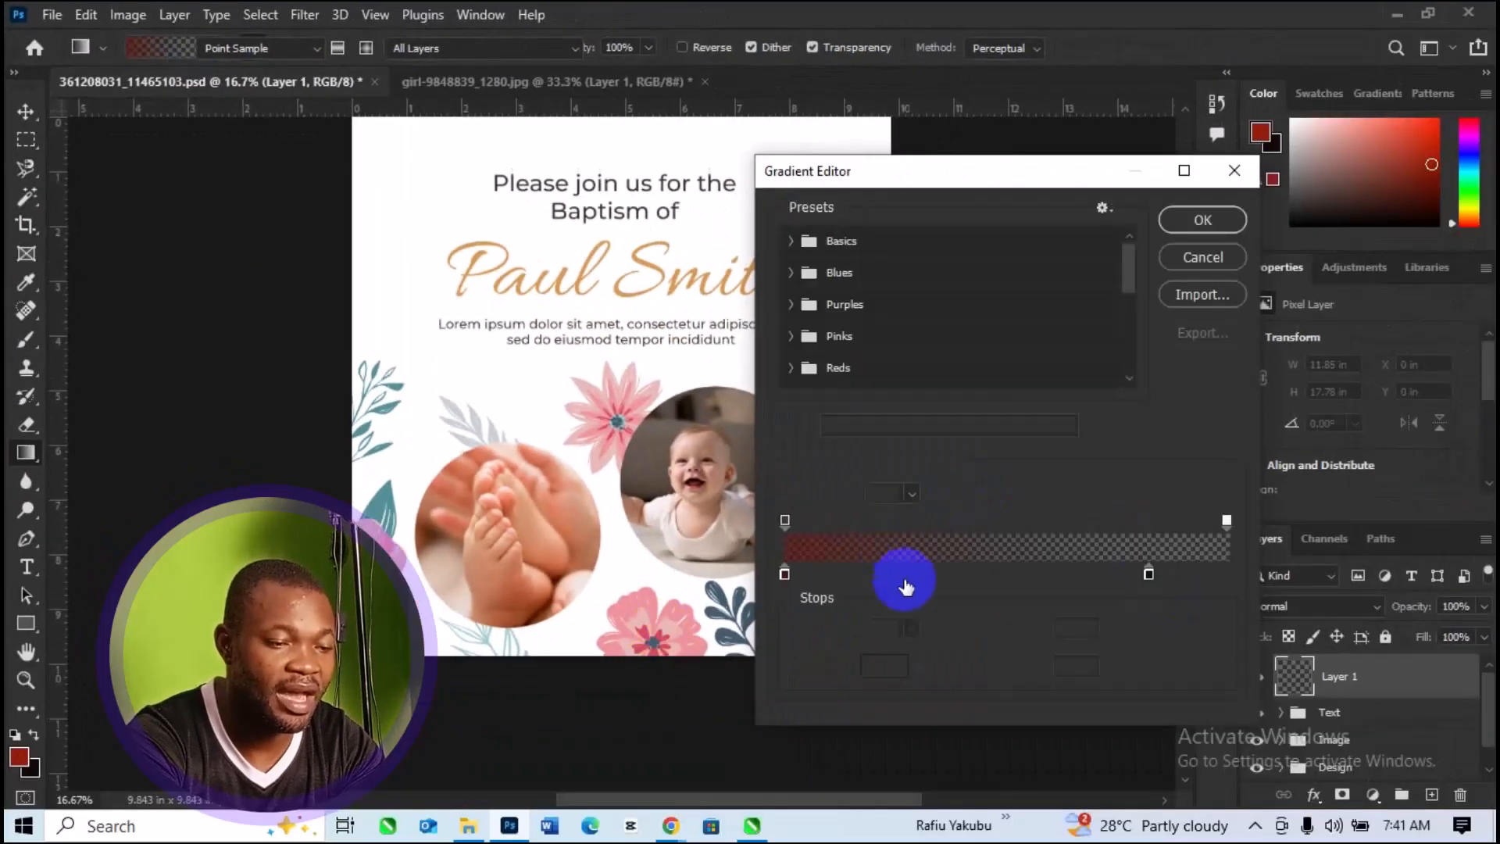
scroll(1053, 364, down, 3)
scroll(841, 370, down, 5)
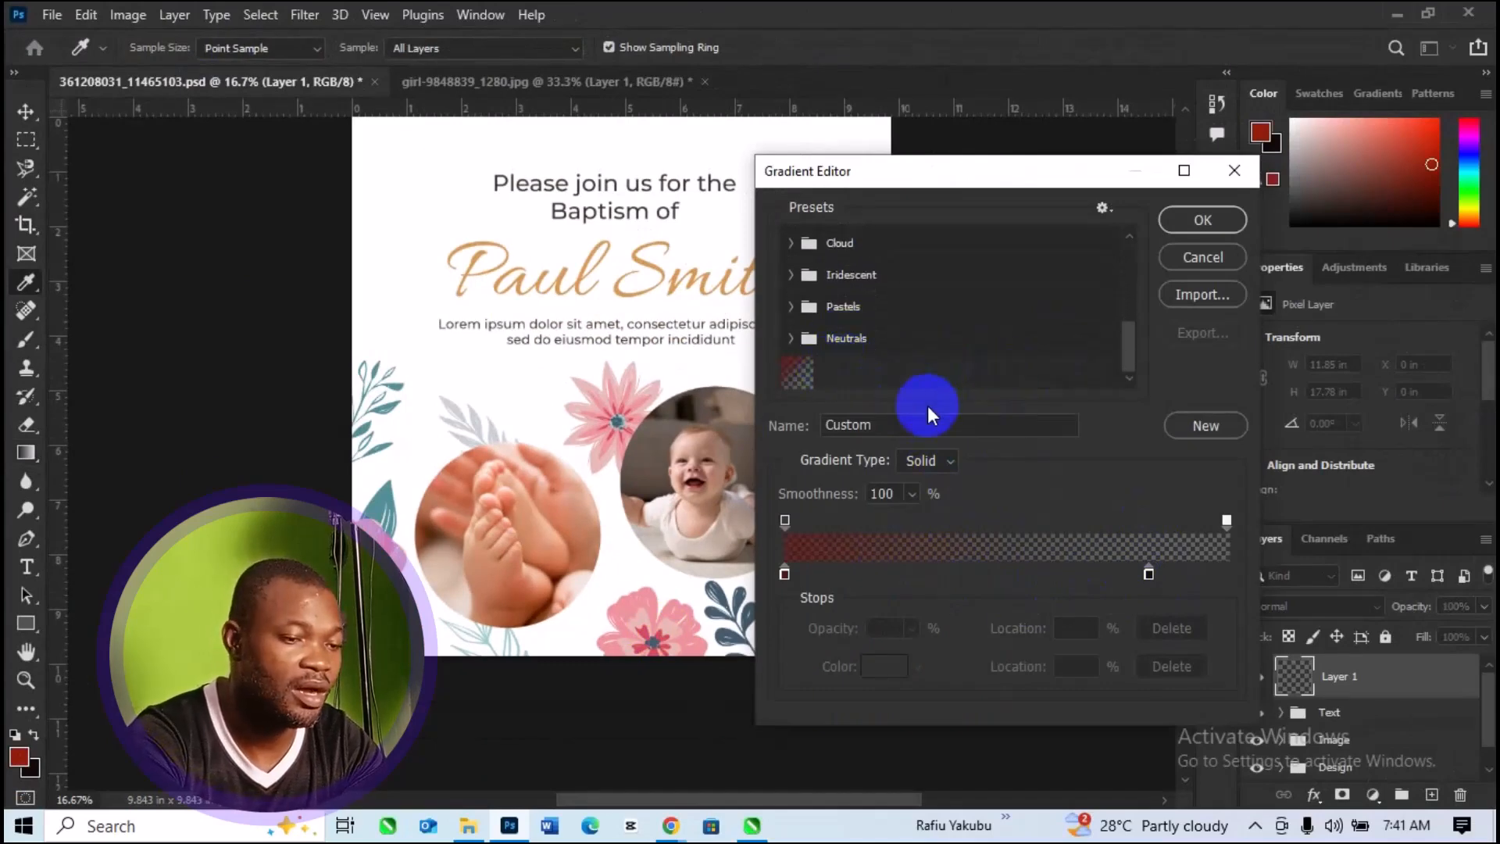
click(1184, 215)
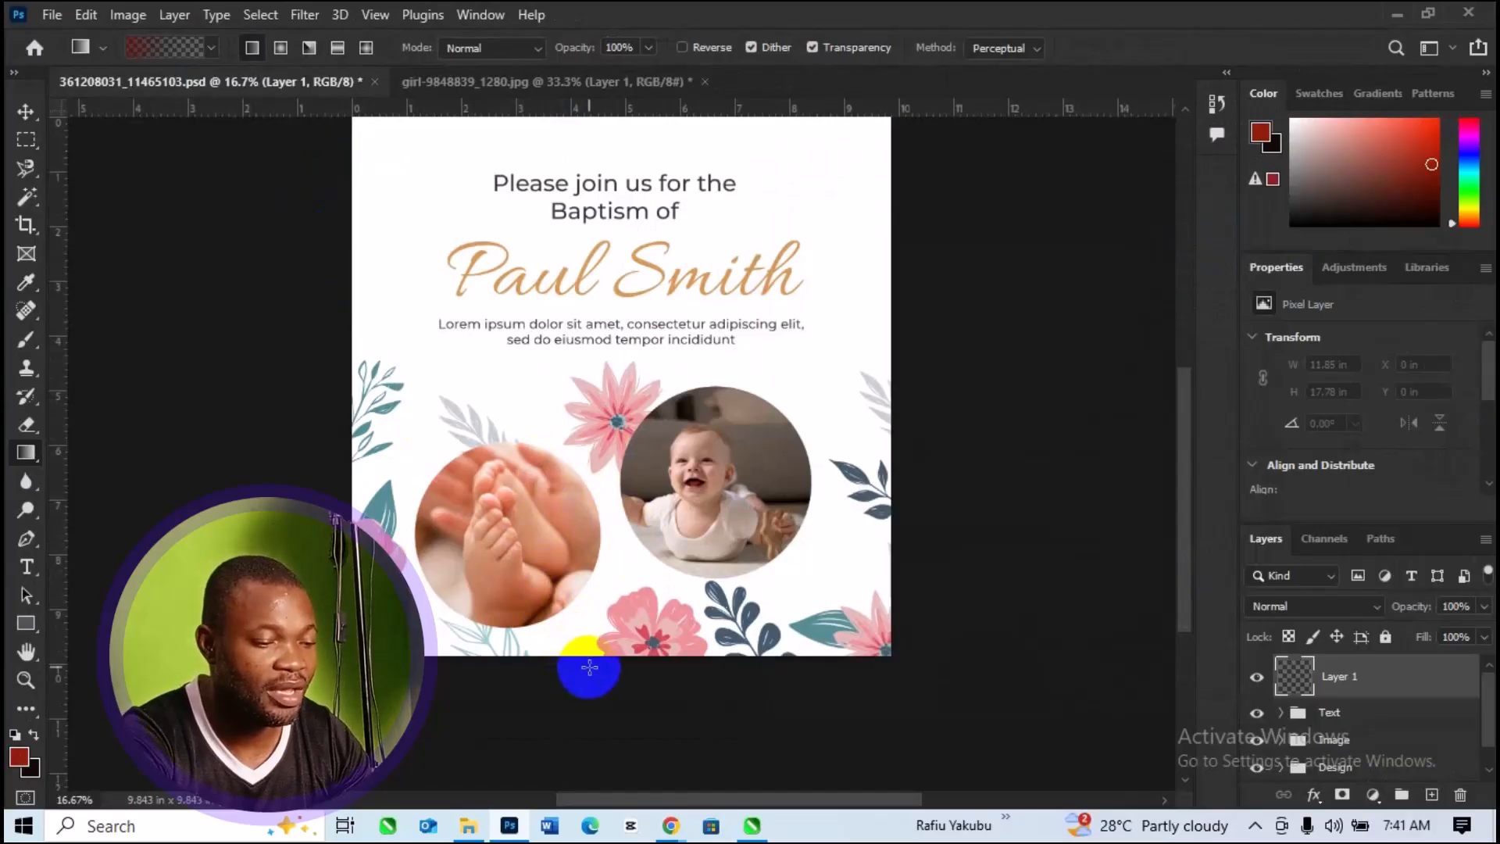
drag(617, 662, 641, 560)
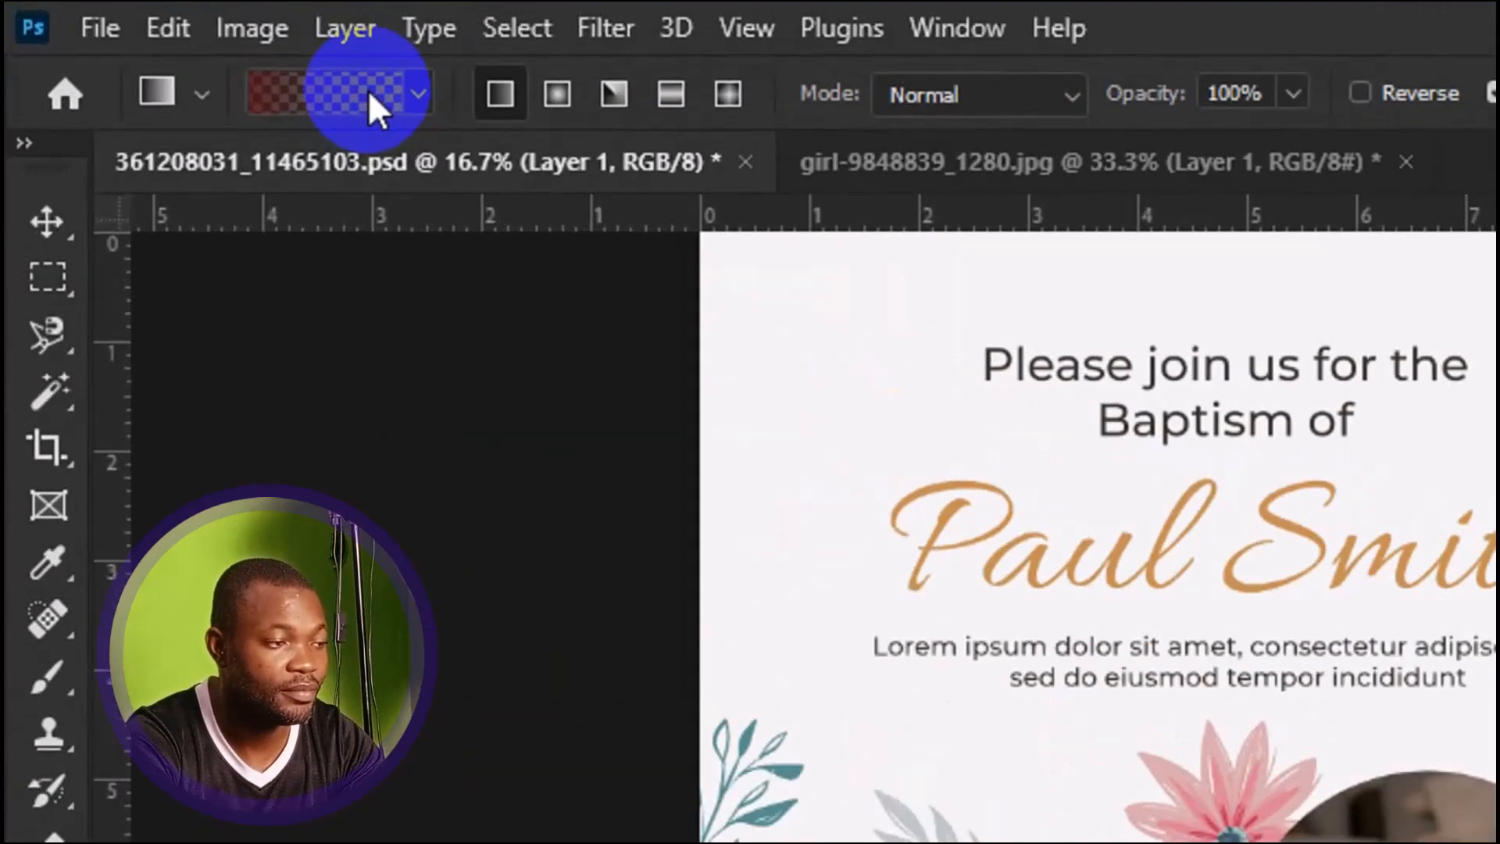
Step: Set the gradient's starting colour stop to pink dbb0ad, sampled from the flower above the two photos
click(368, 91)
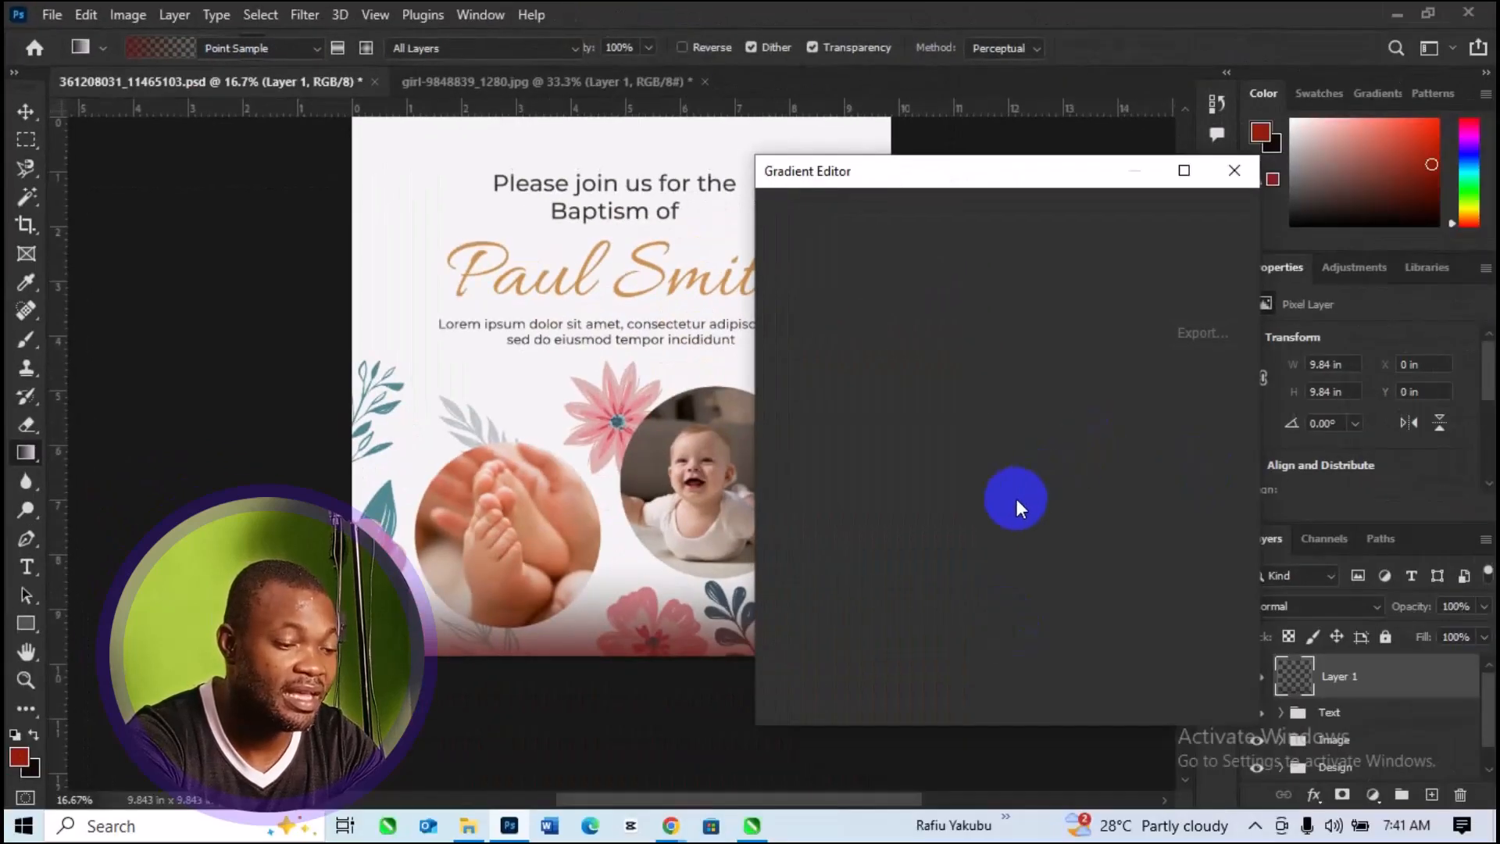
click(785, 574)
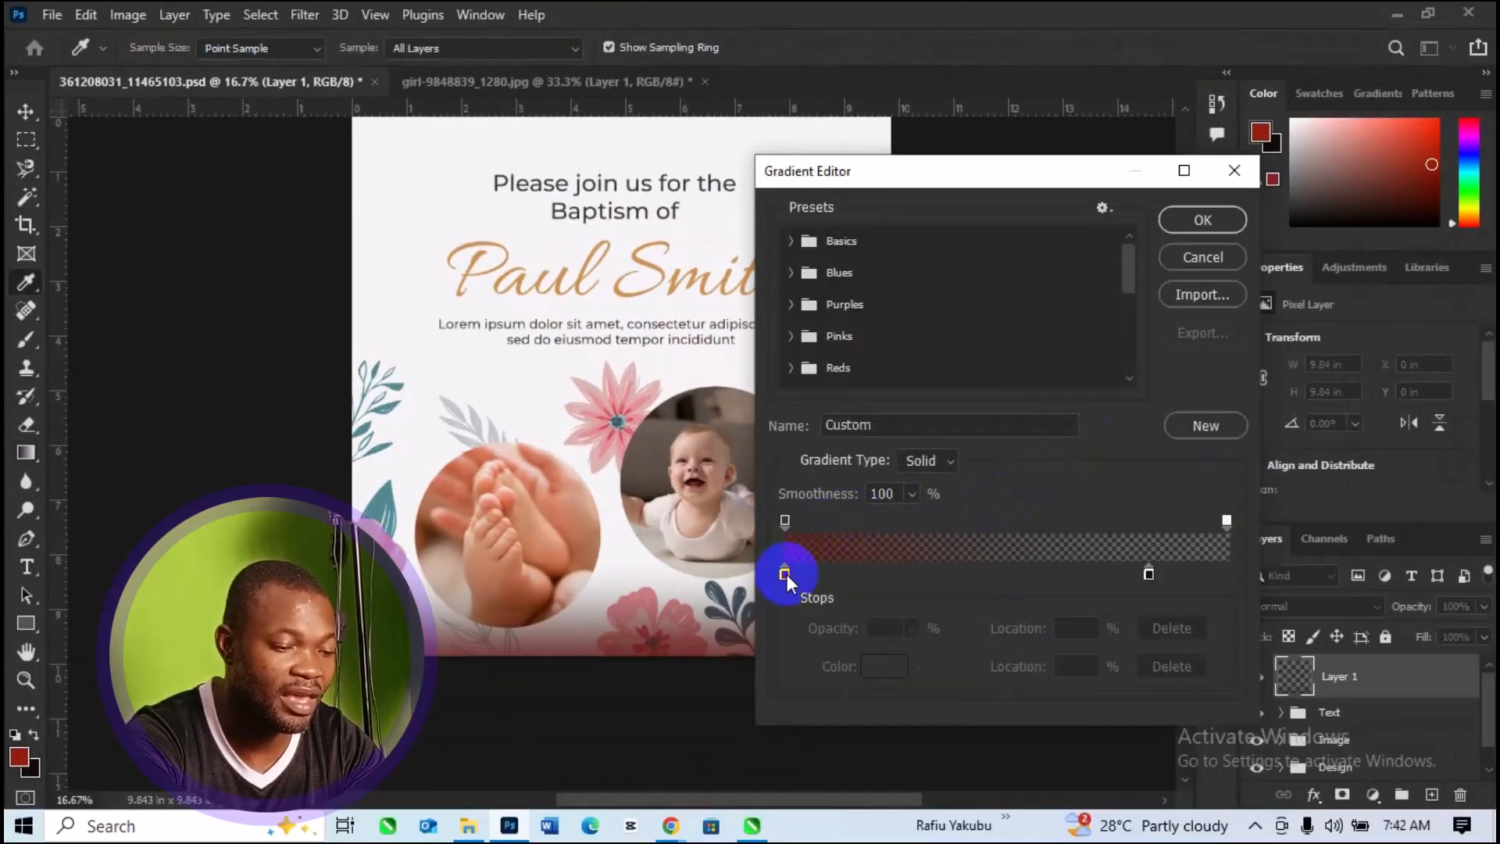
click(876, 668)
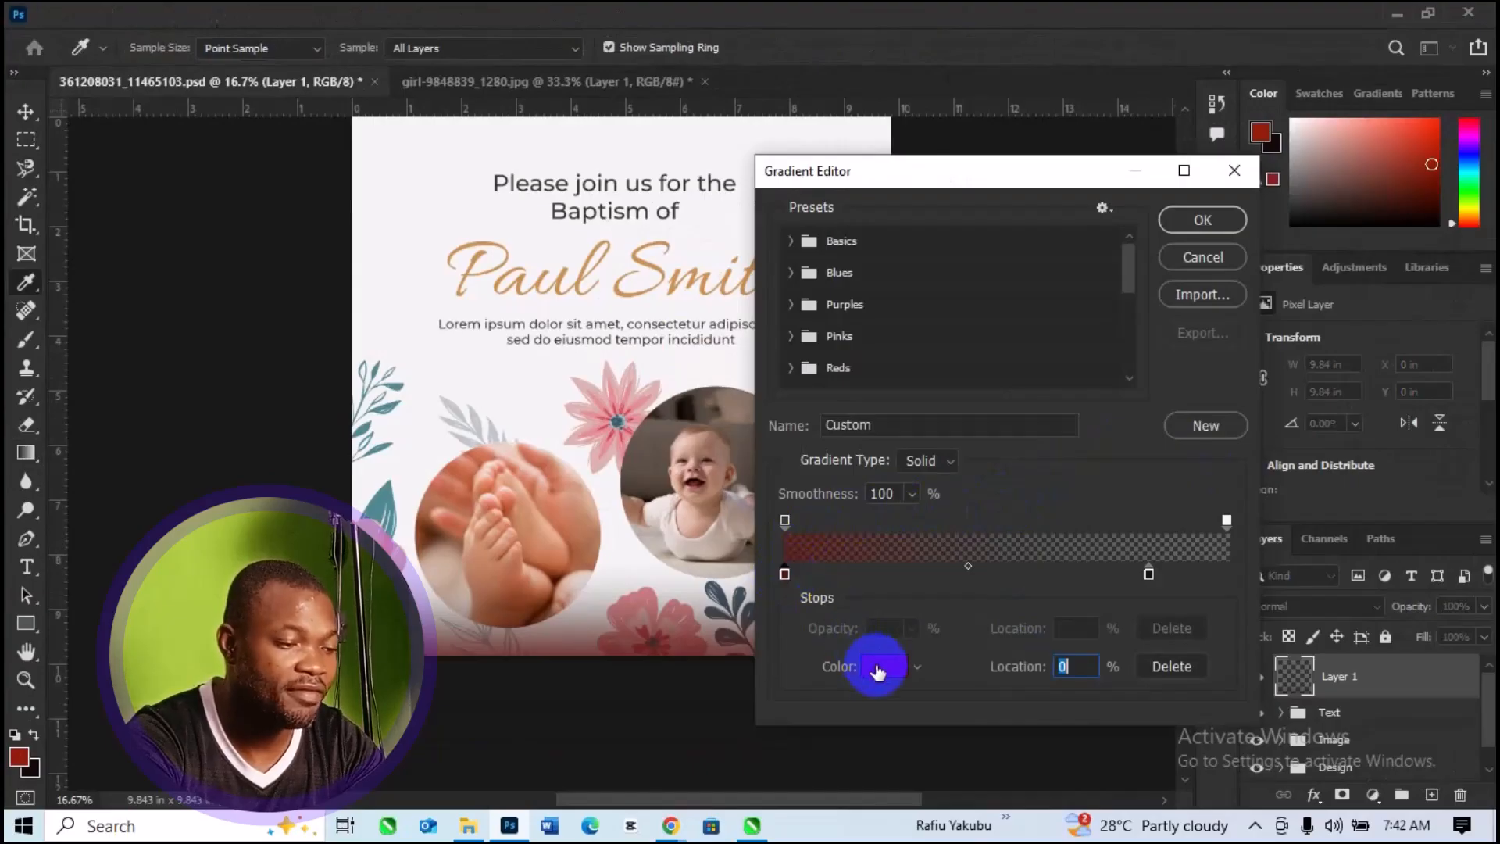
click(620, 371)
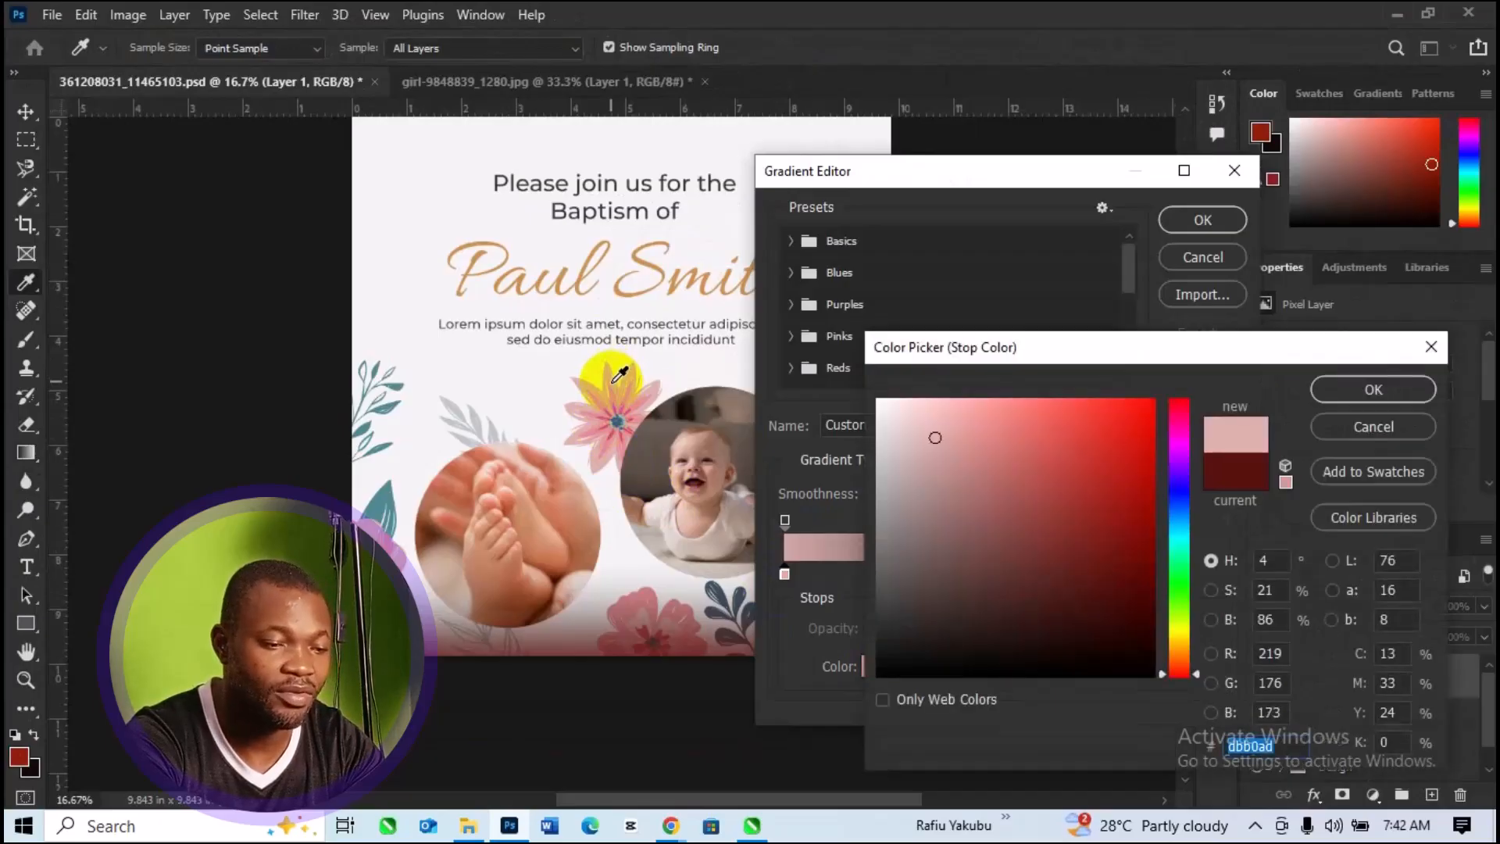
click(1356, 392)
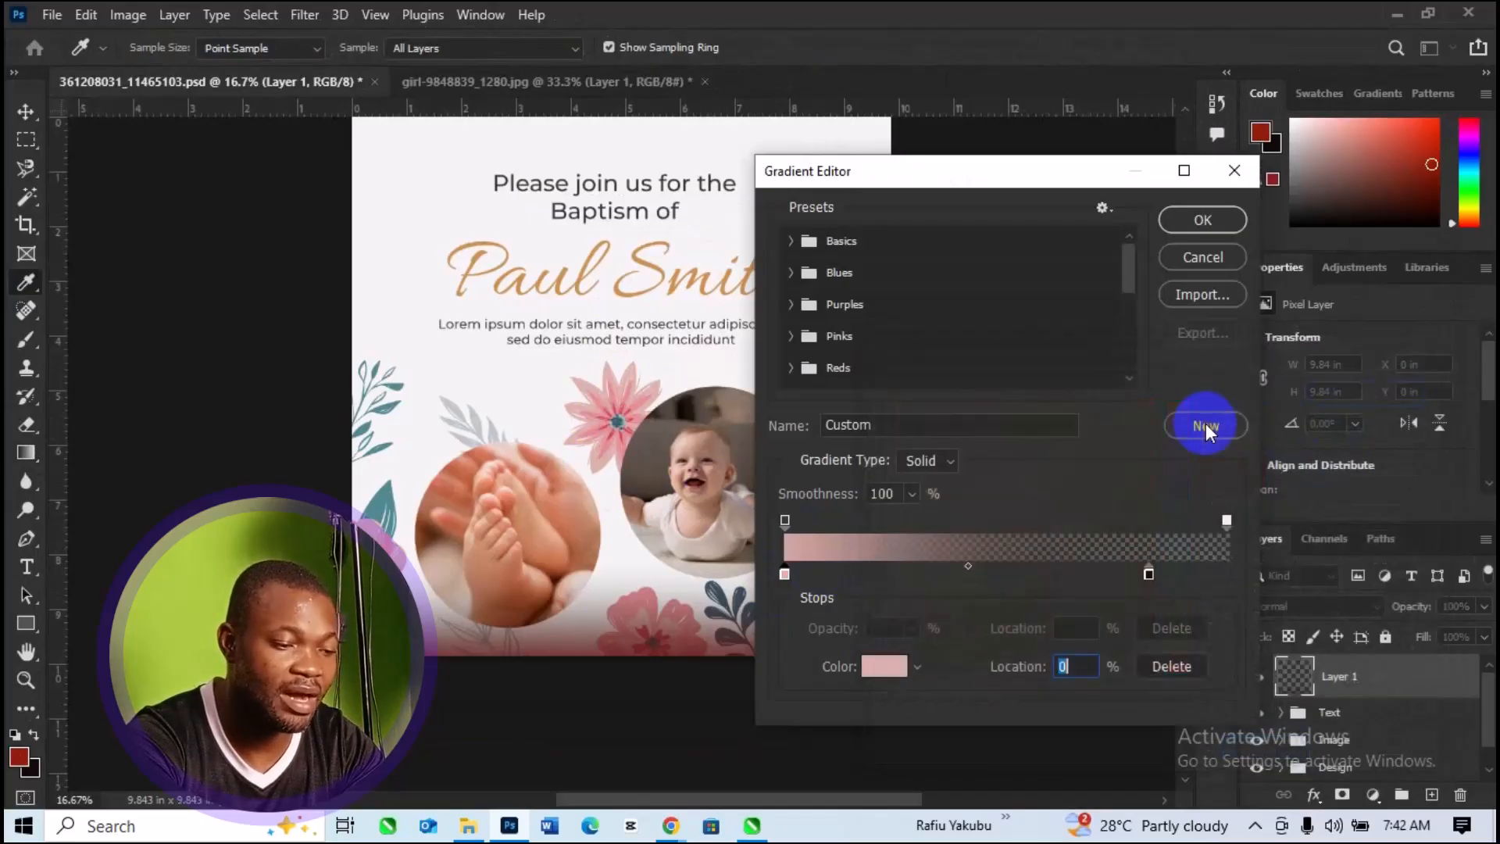
Step: Set the starting opacity stop of the pink gradient to 100%
click(786, 520)
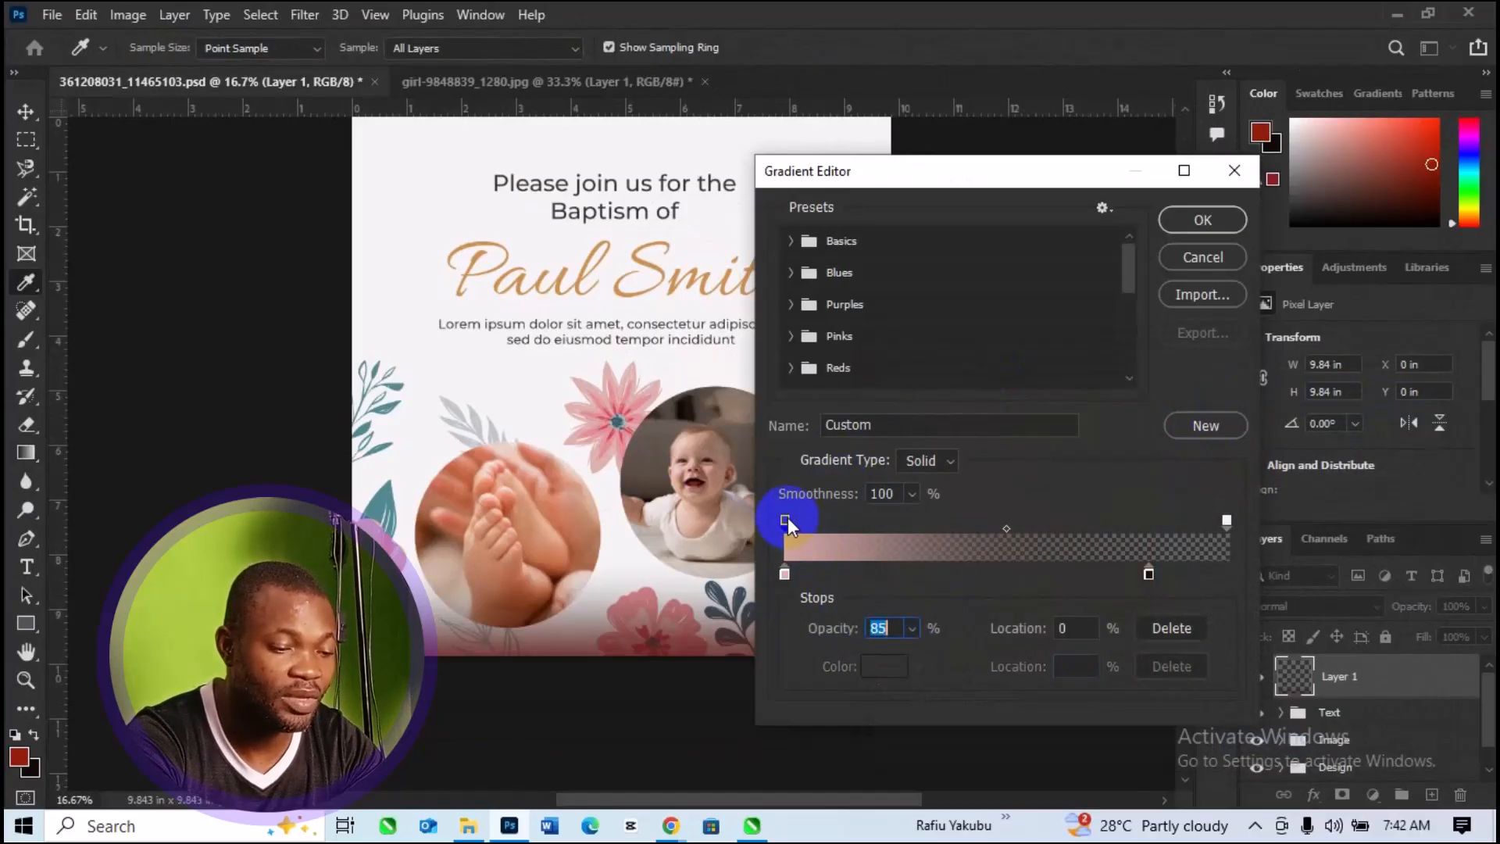
click(912, 628)
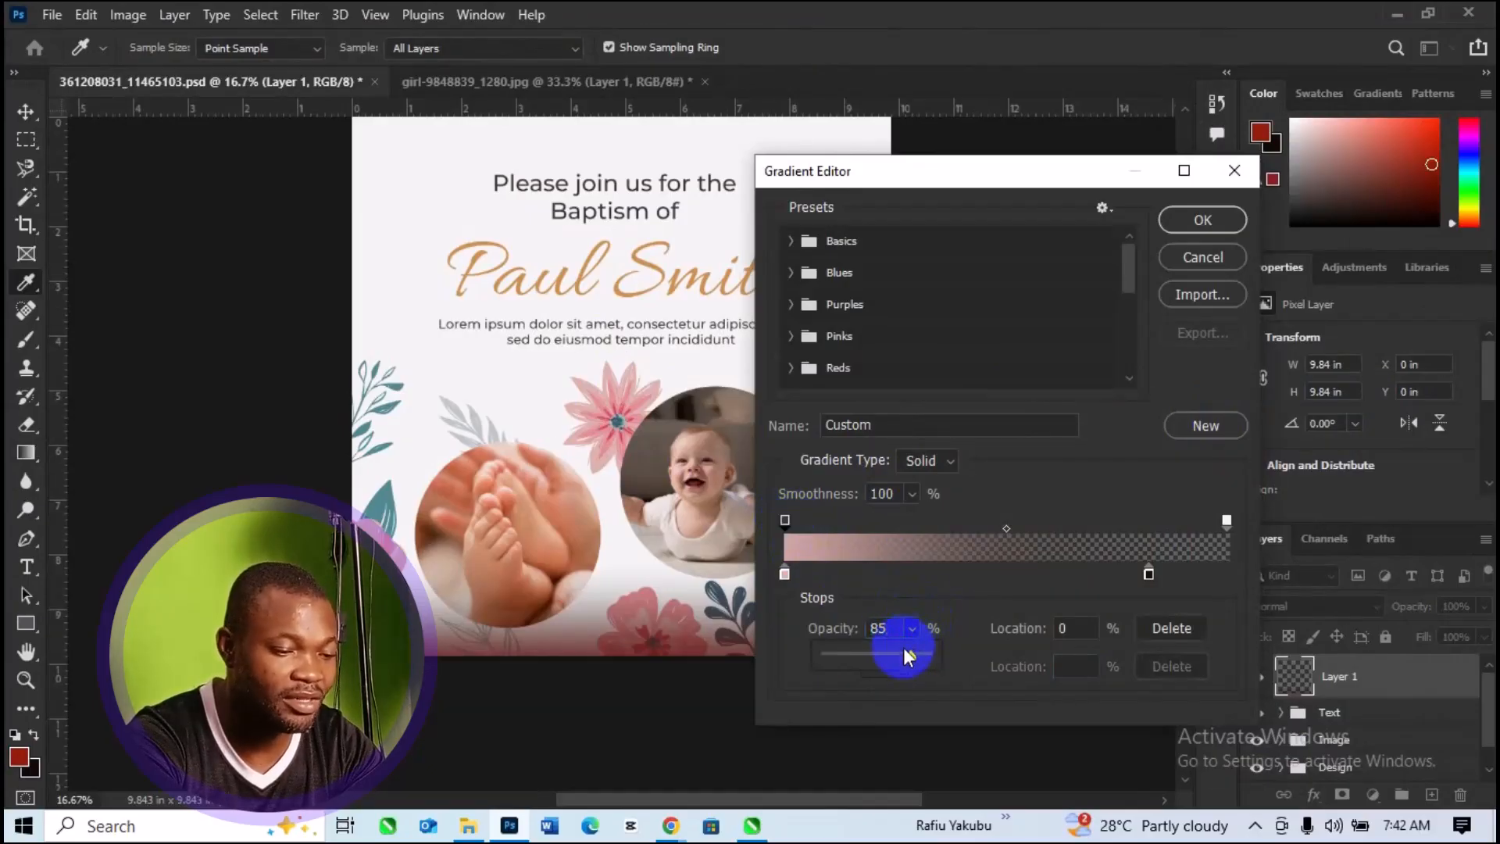
drag(911, 656, 947, 655)
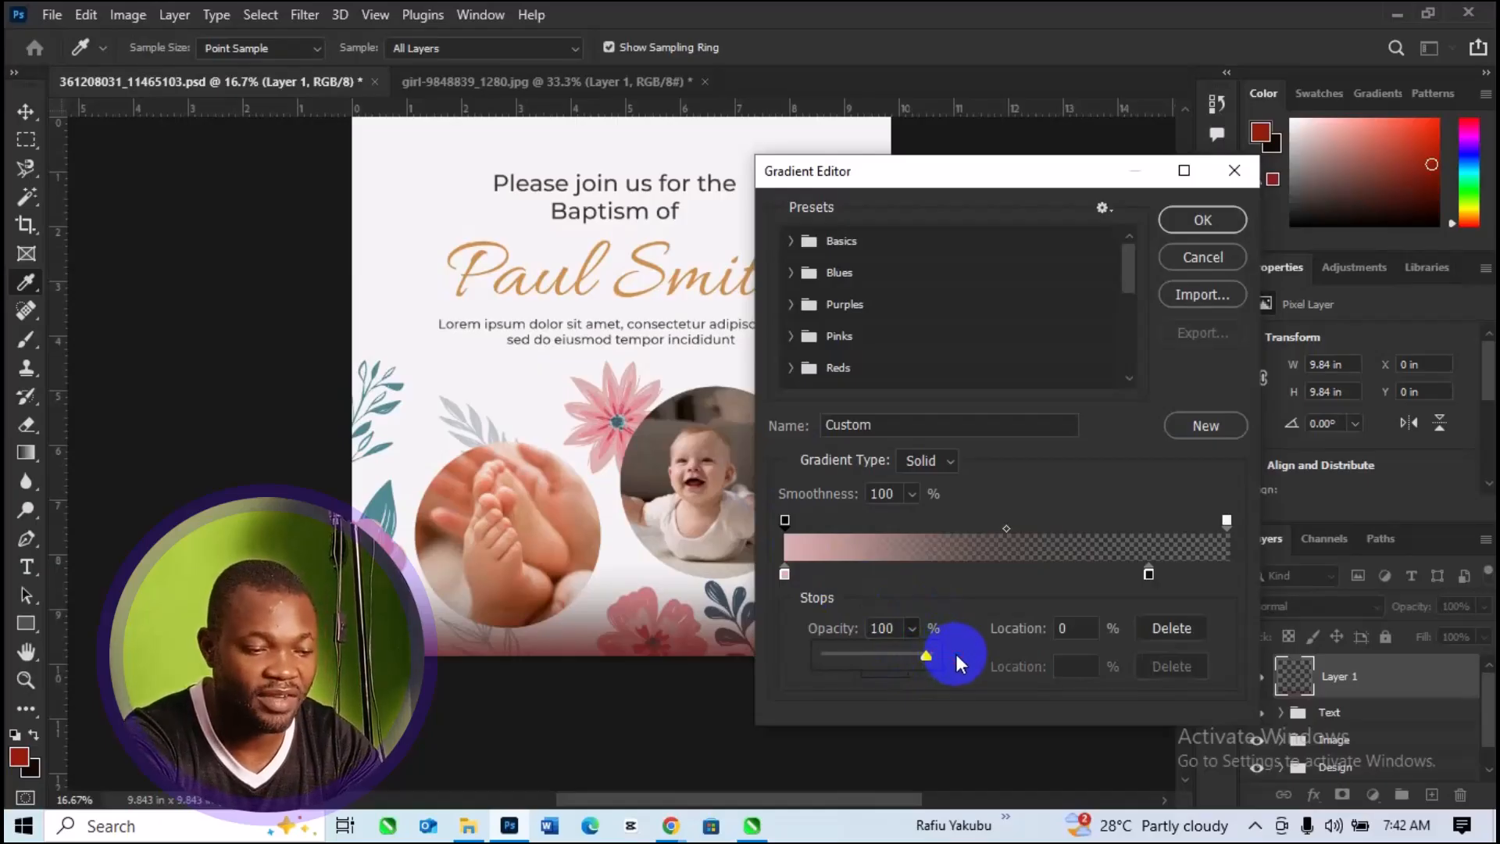
Step: Move the pink gradient's dark end colour stop to location 88%
click(1151, 573)
click(1161, 573)
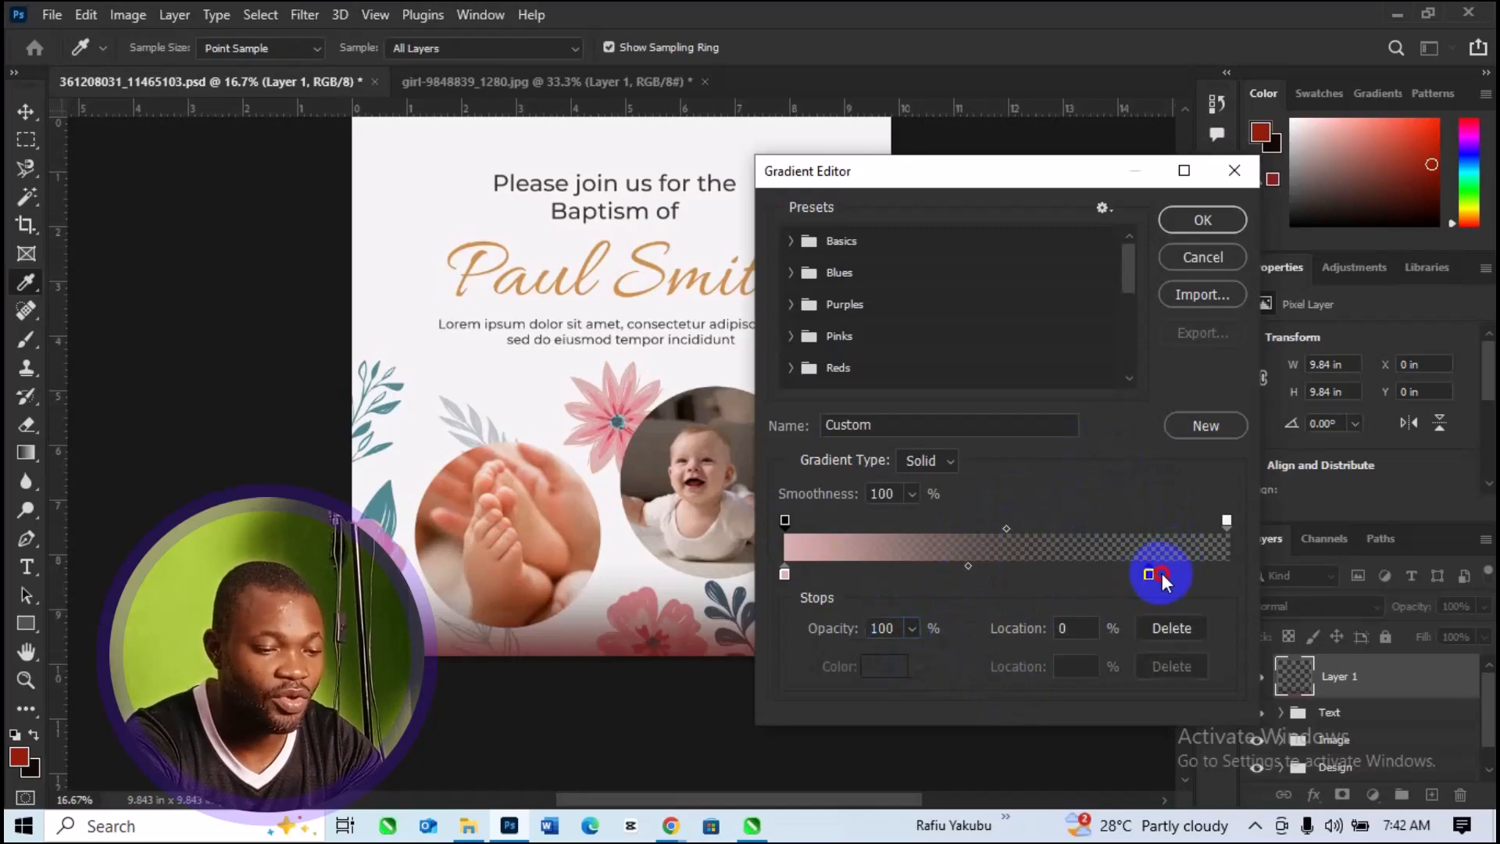
drag(1164, 577, 1166, 580)
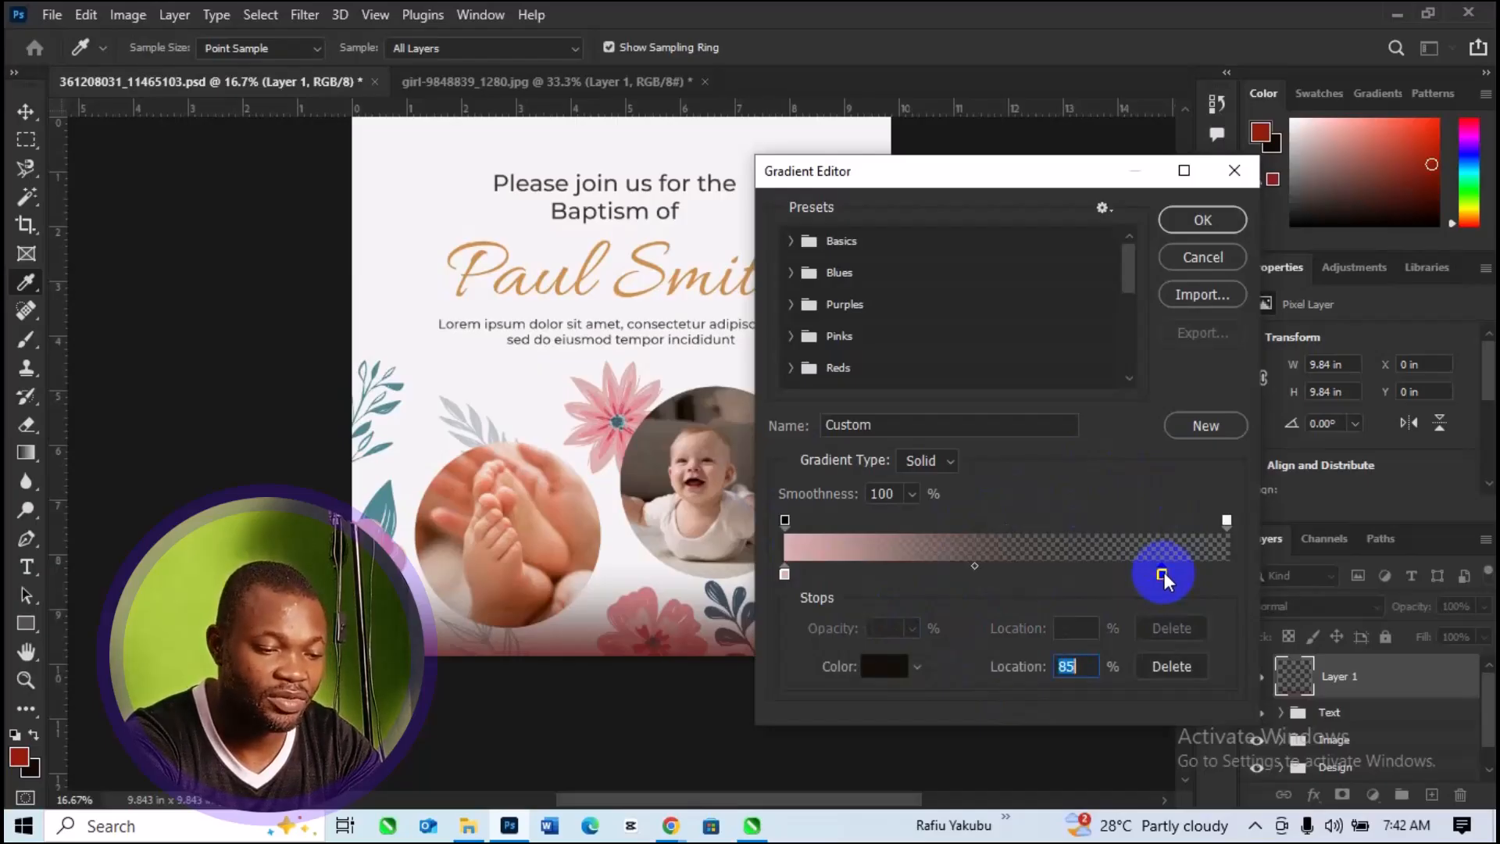
drag(1164, 578, 1173, 577)
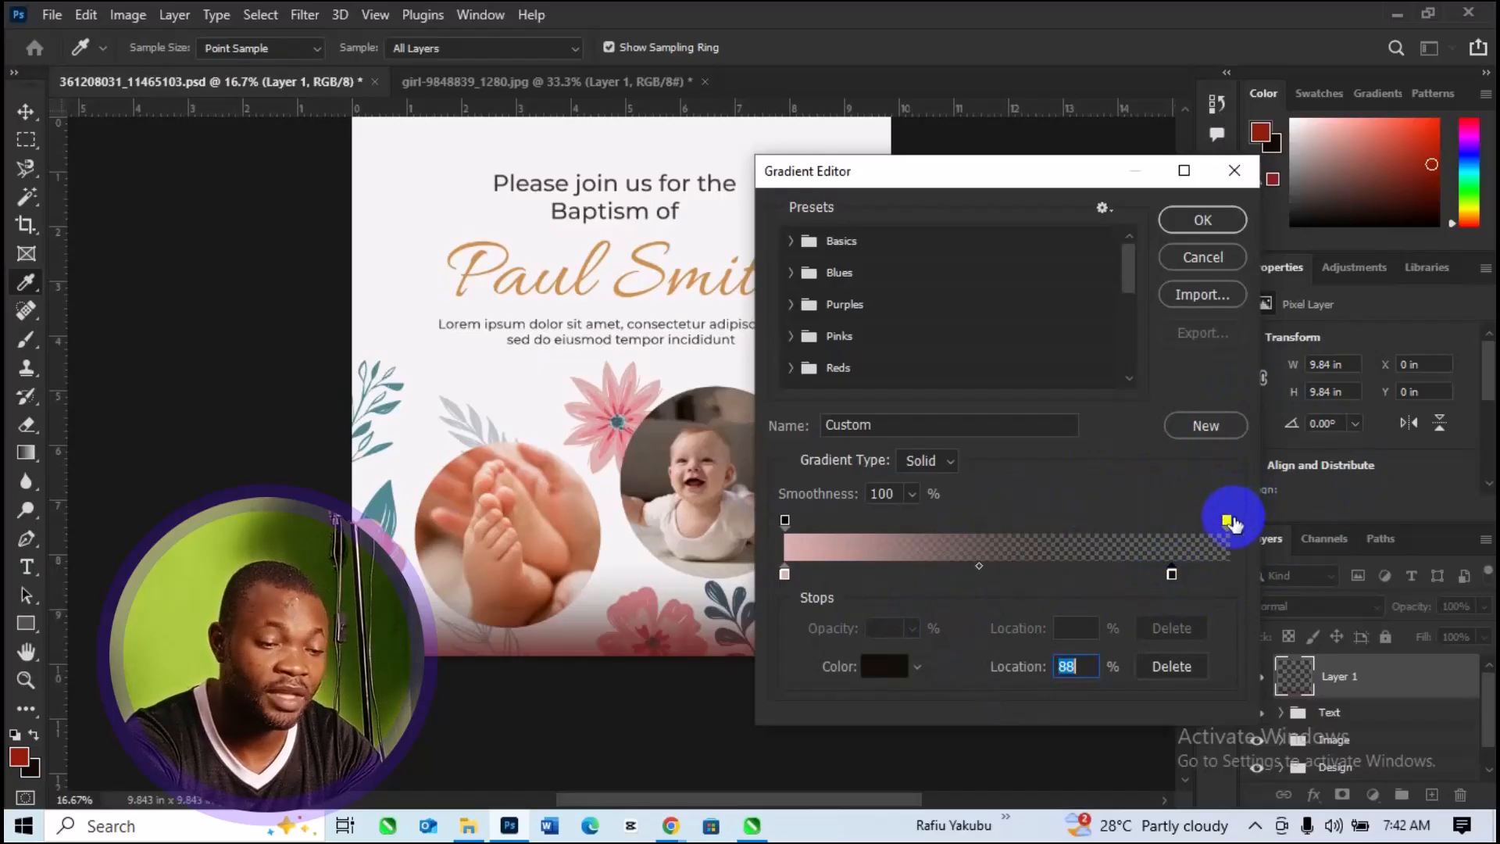
Step: Set the gradient's end opacity stop to 2% and accept the edited pink gradient
click(1227, 518)
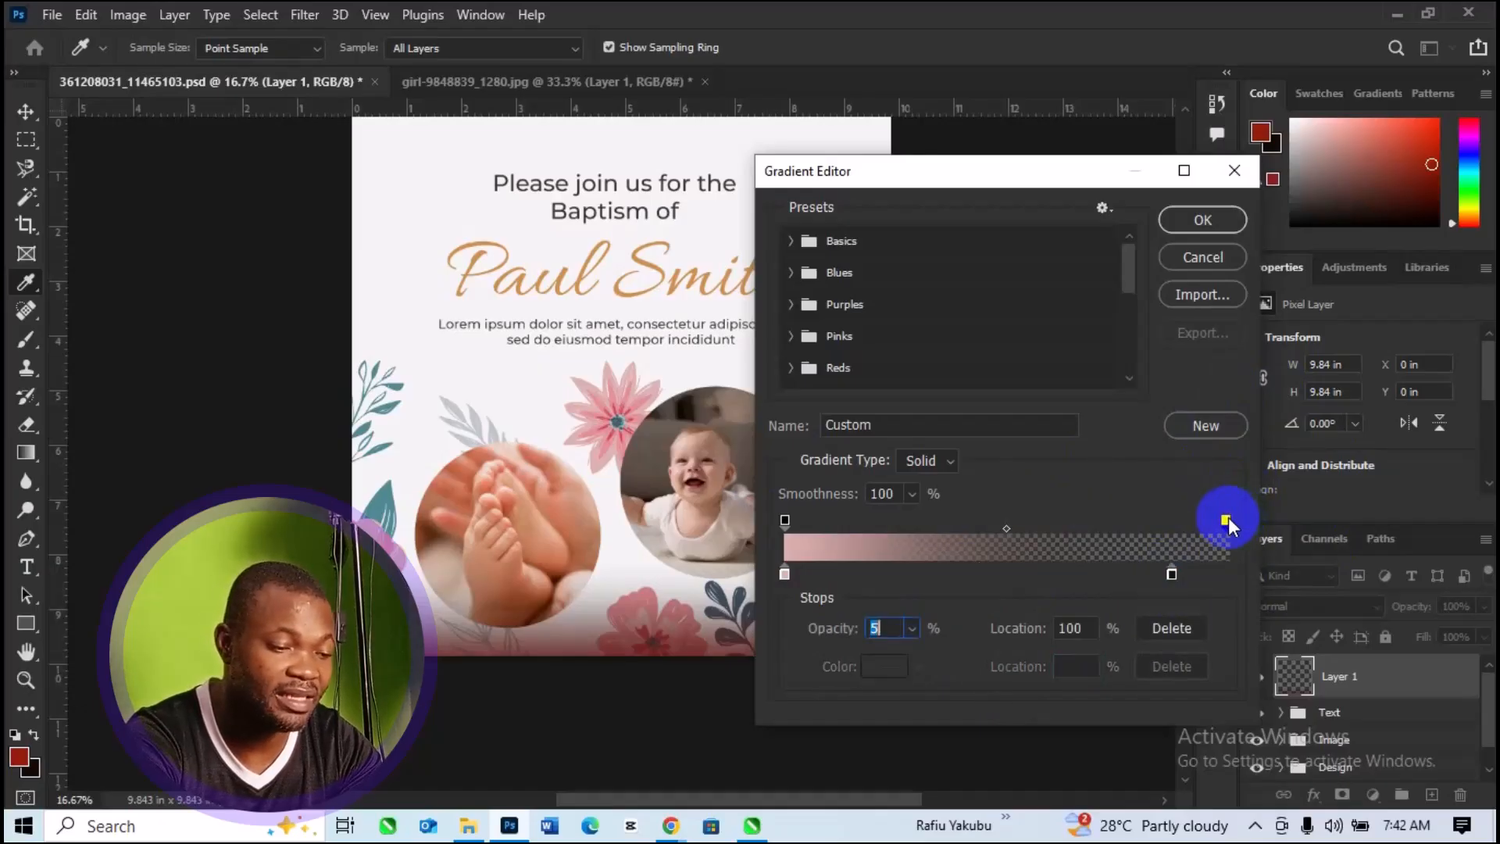
click(914, 629)
drag(911, 653, 908, 655)
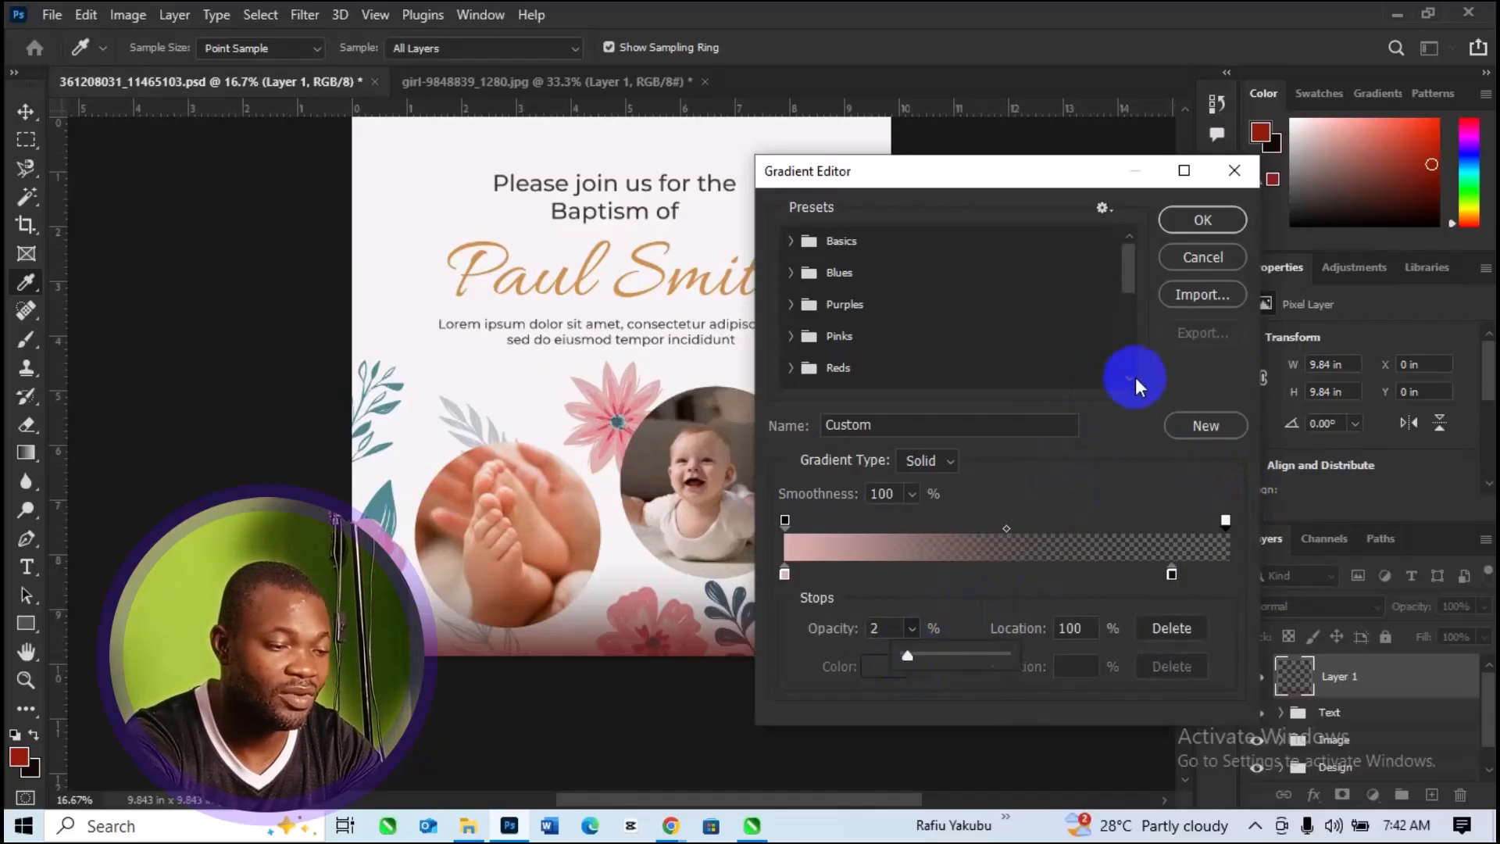
click(1214, 222)
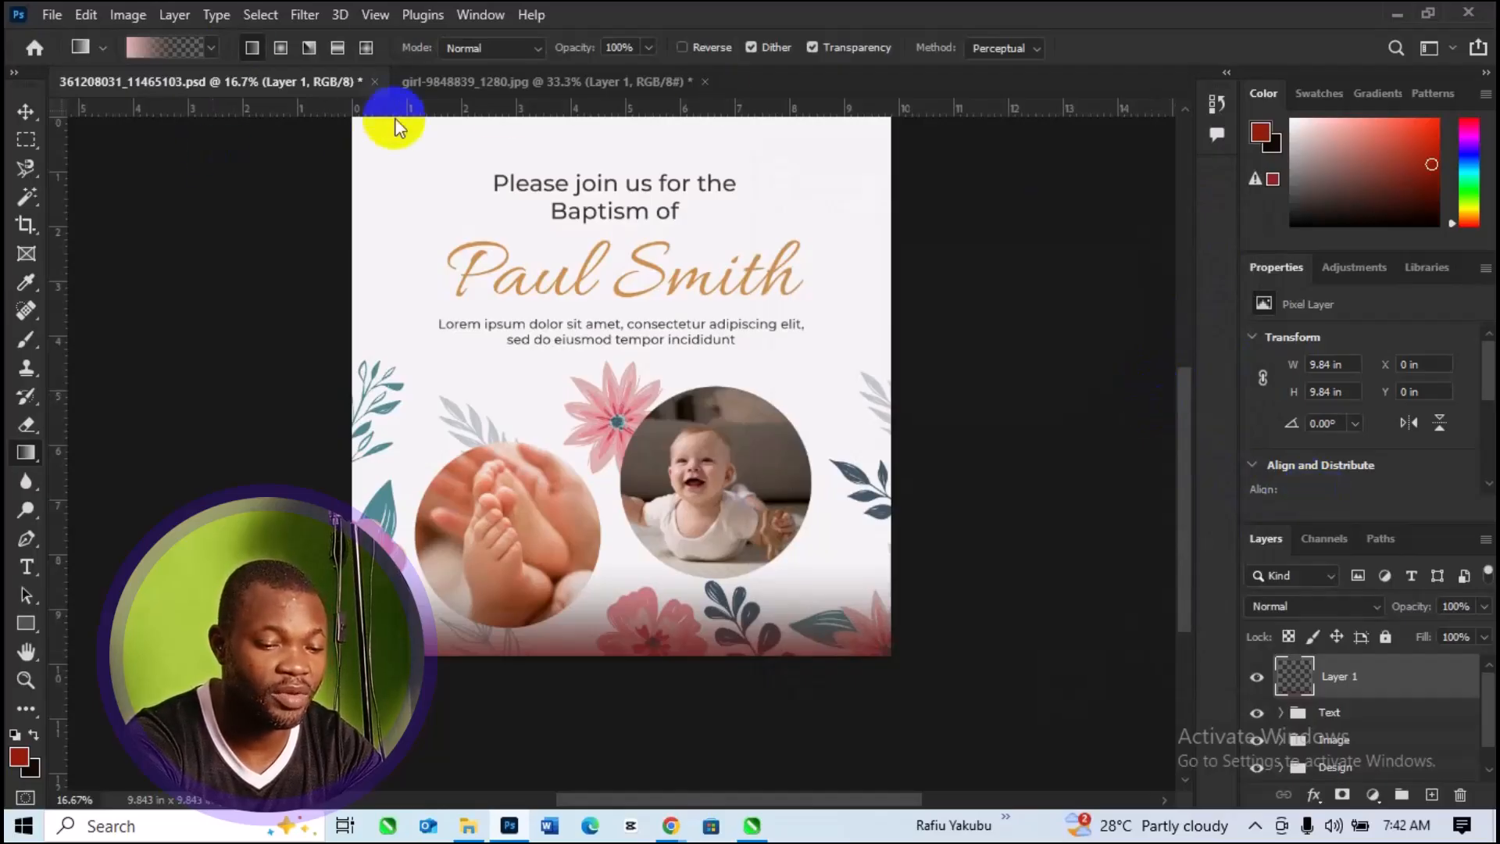
Step: Add a new layer and apply the pink gradient on it, running down from the invitation's upper edge to the name
click(1434, 795)
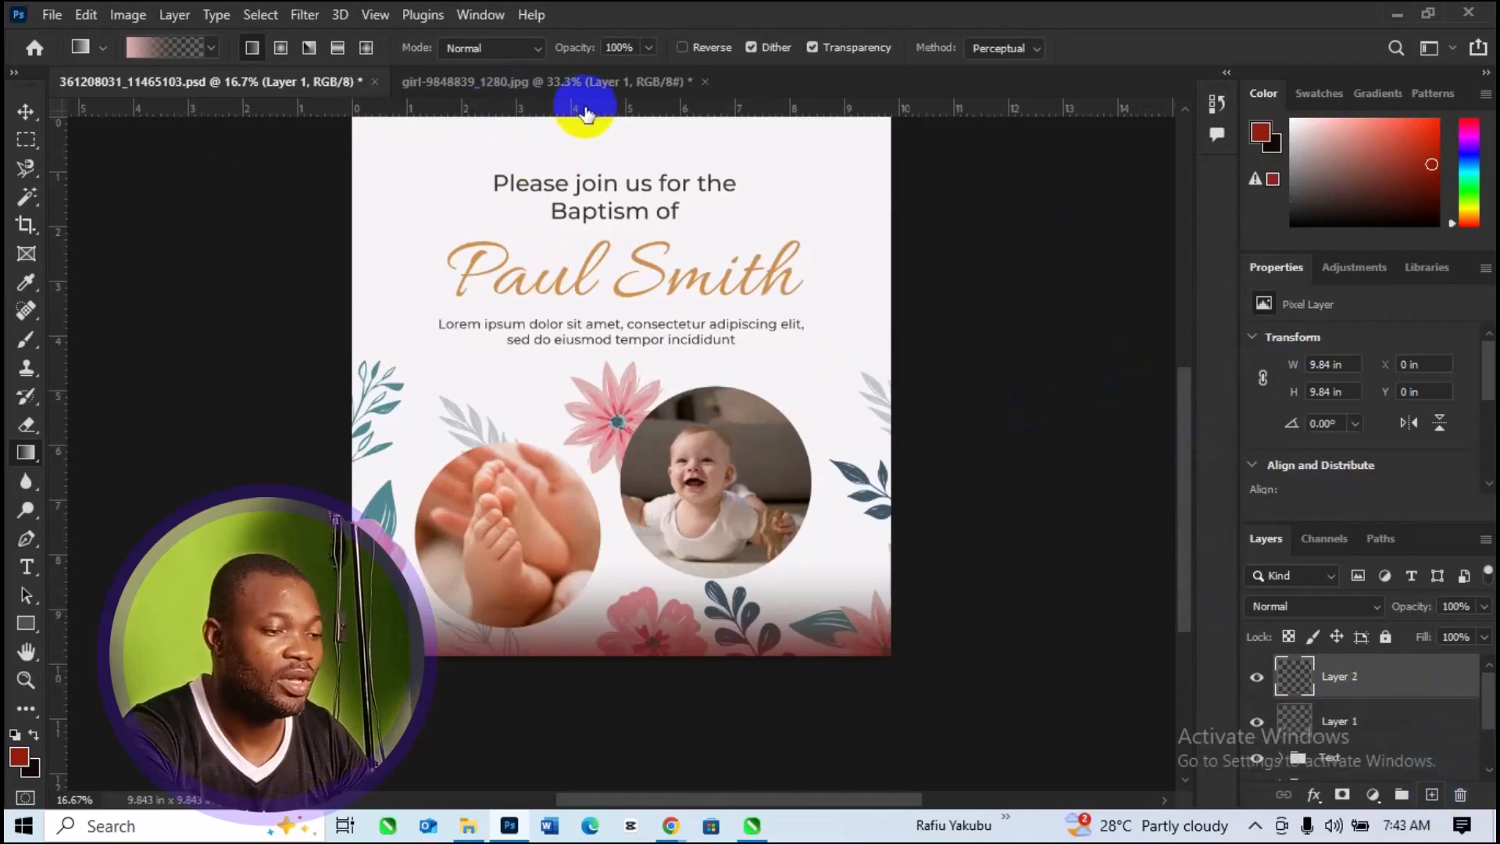
key(ctrl+minus)
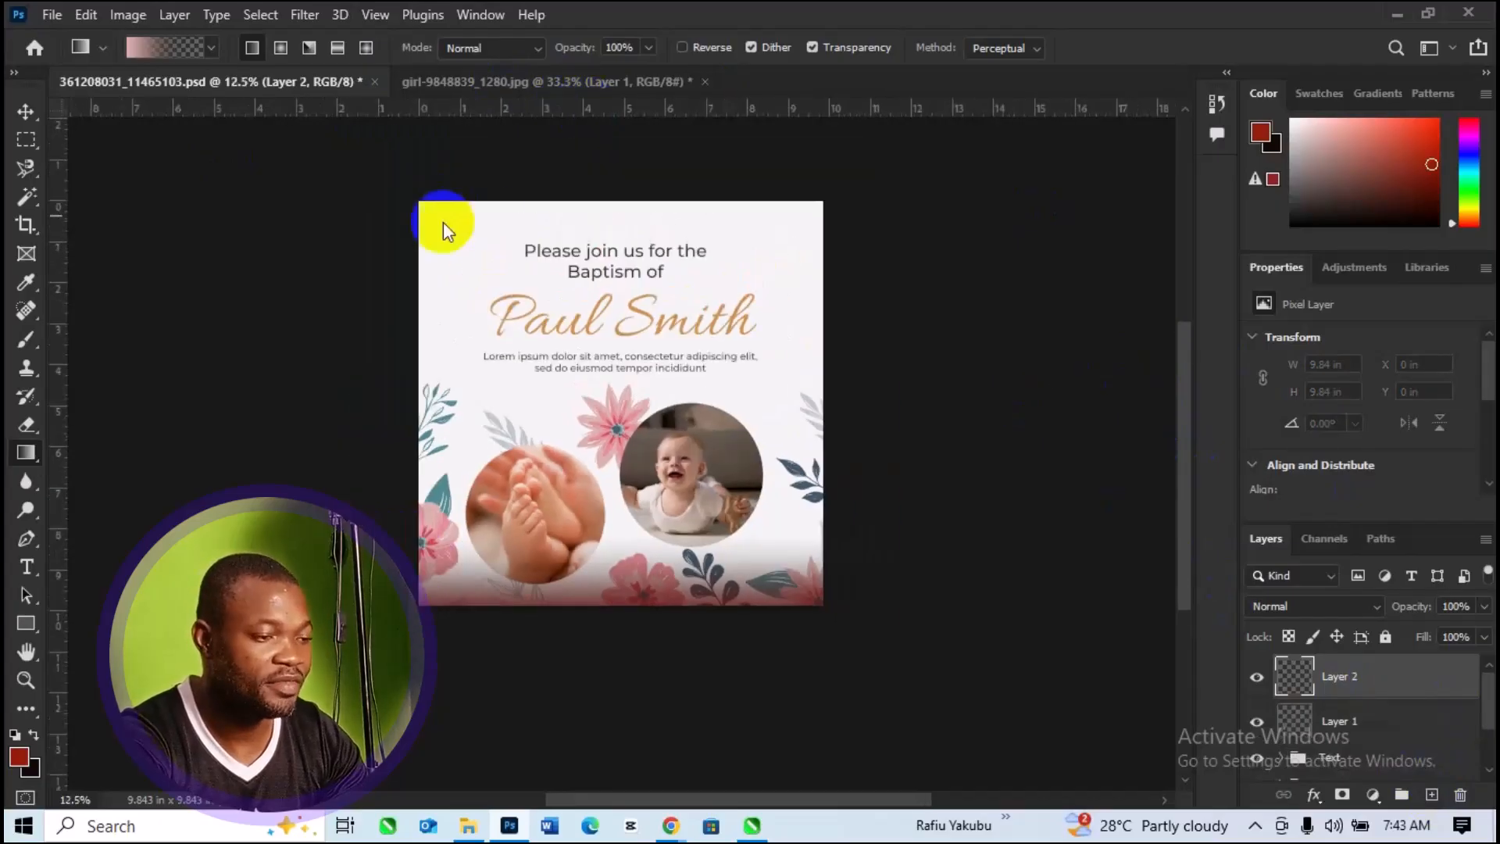
drag(604, 178, 608, 304)
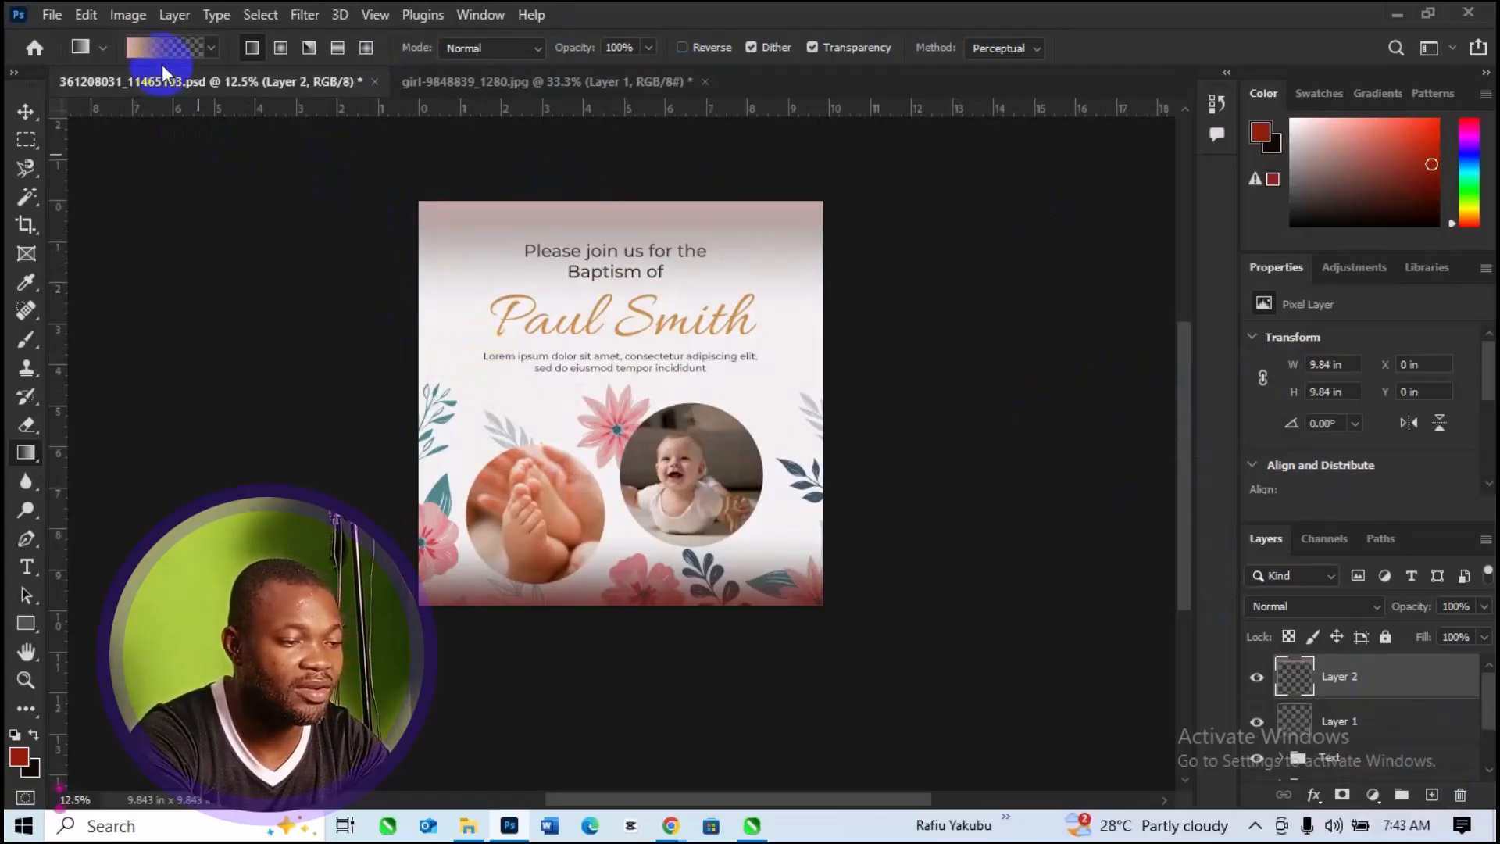
Step: Change the gradient's starting colour stop to the near-white sampled from the invitation's background and accept the edited gradient
click(160, 37)
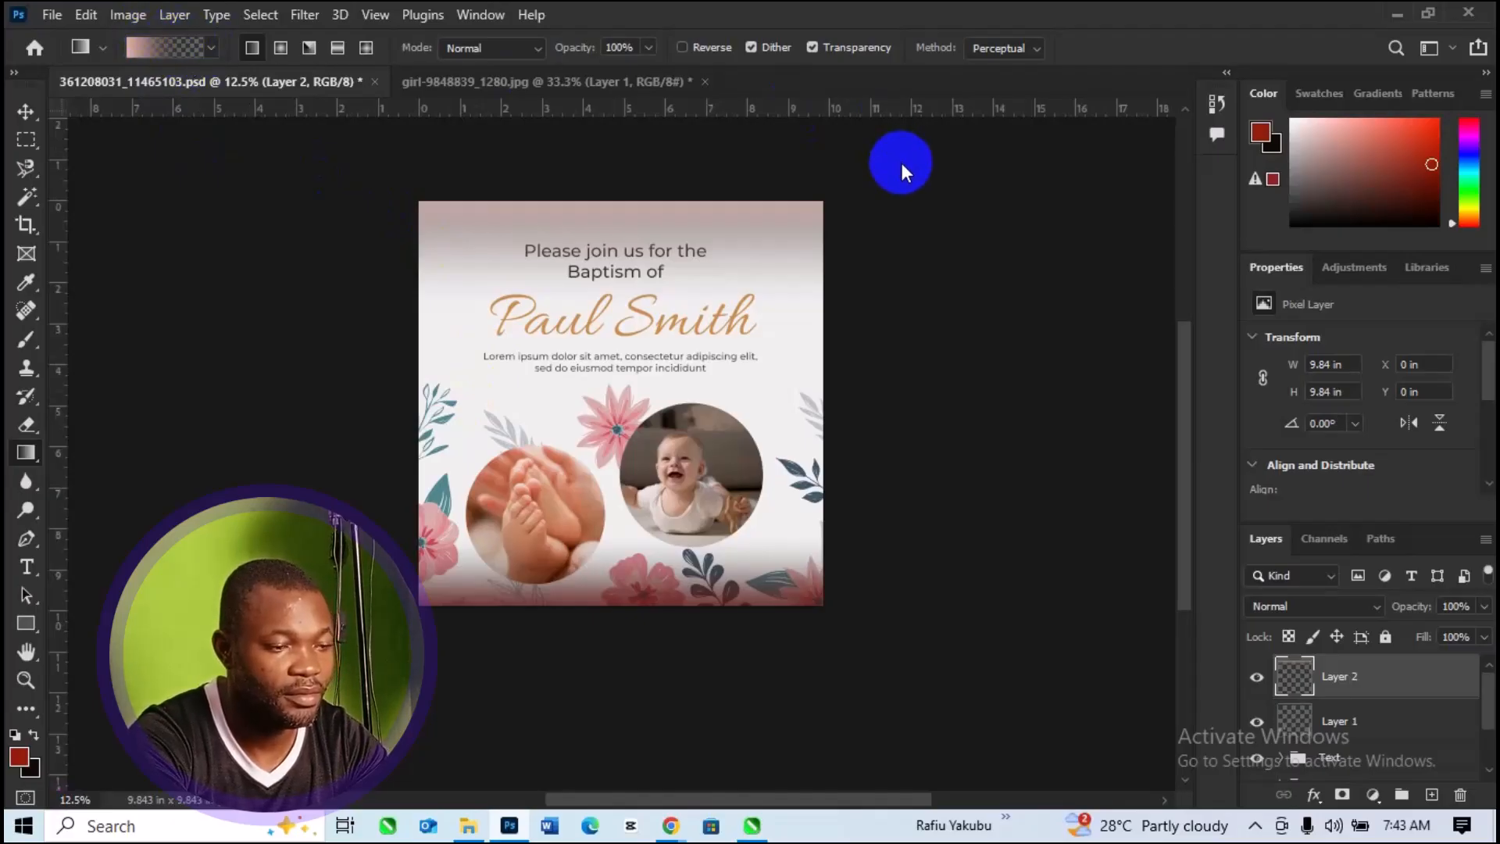
click(168, 48)
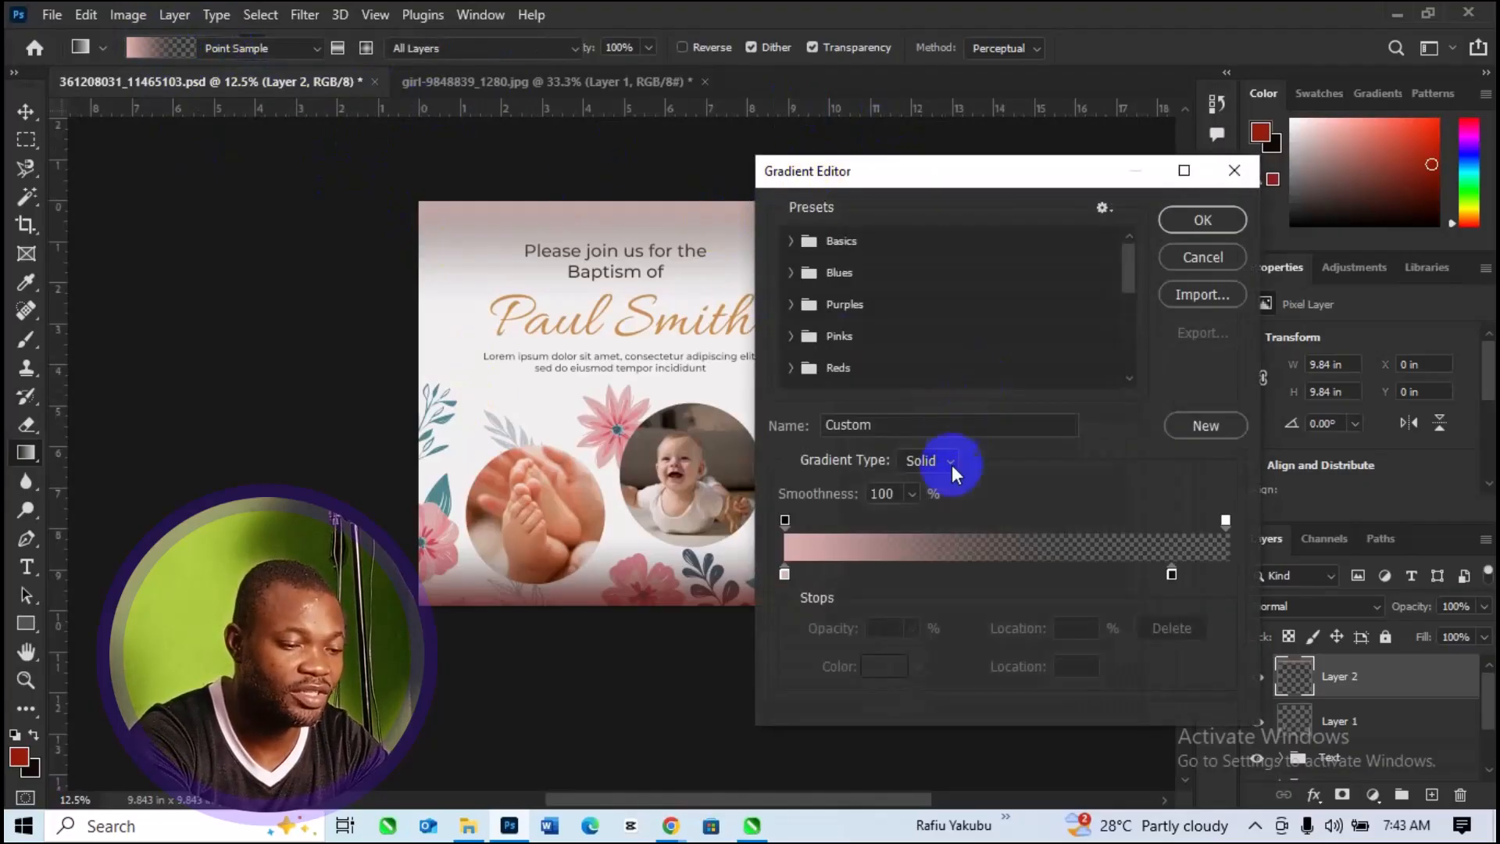
click(785, 575)
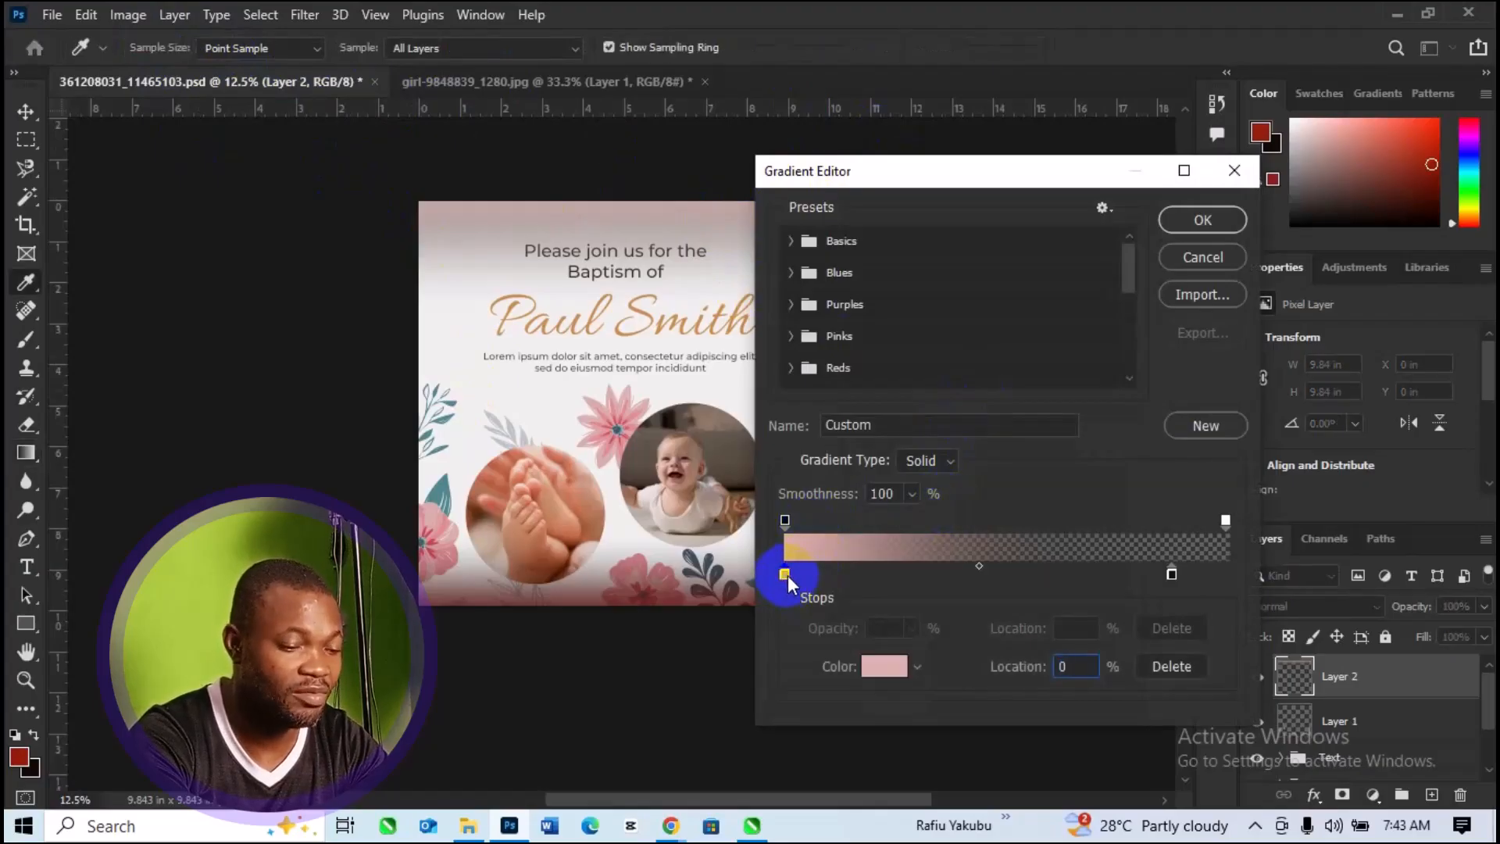
click(884, 666)
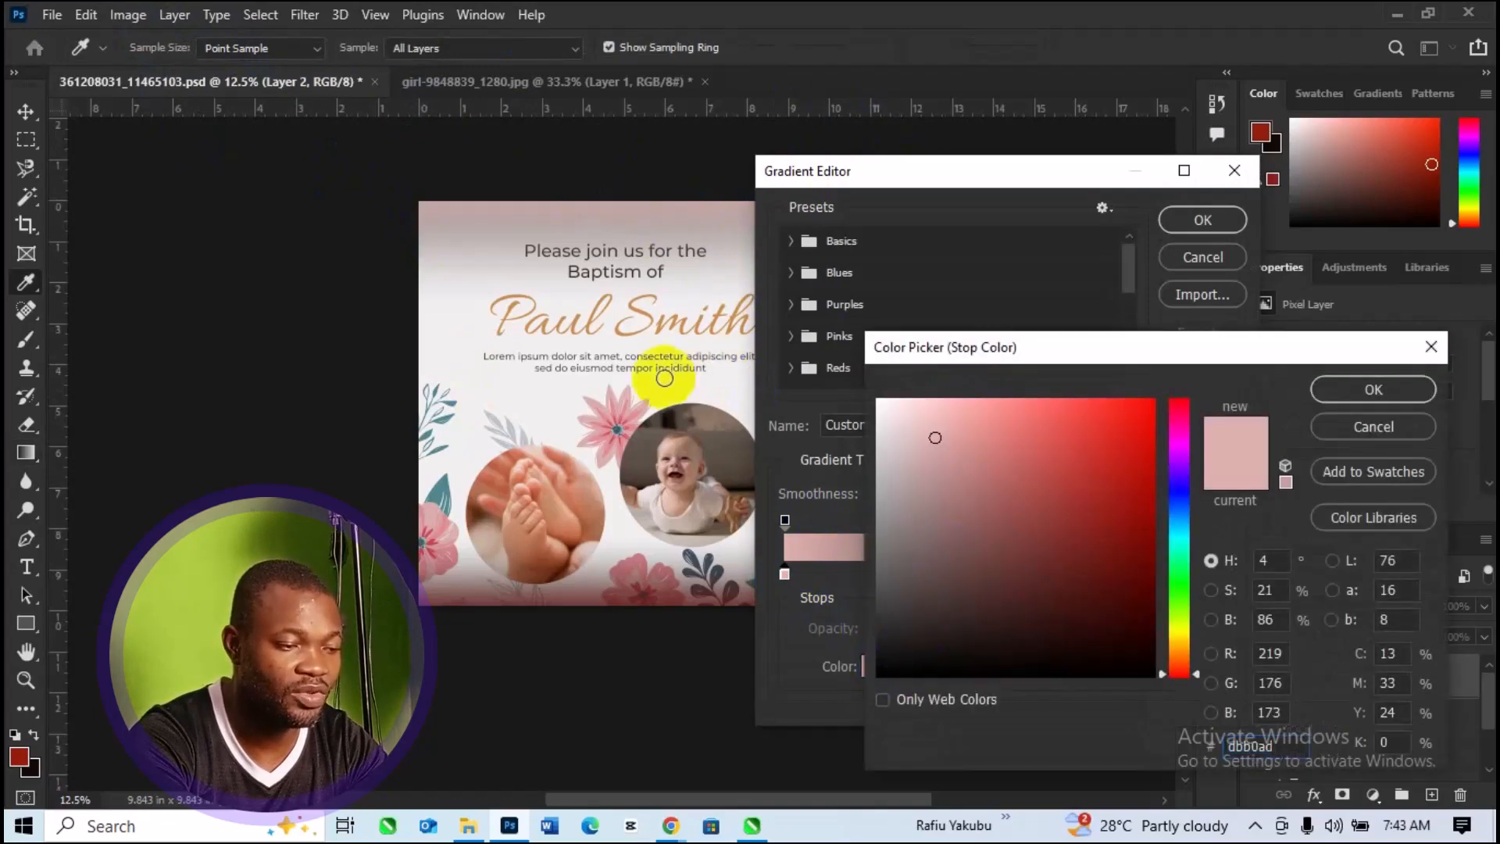
click(518, 393)
click(519, 389)
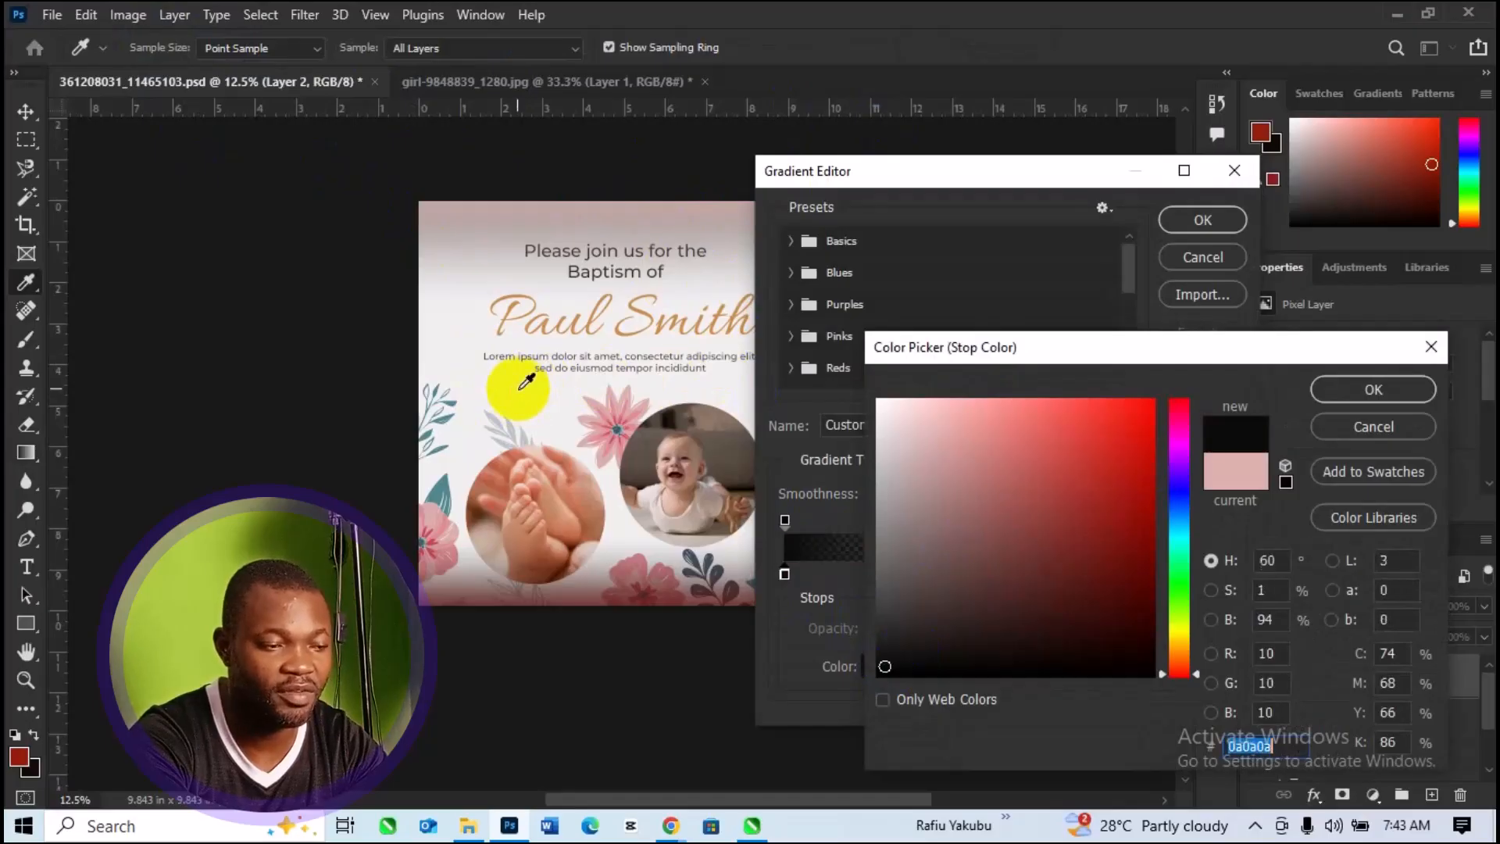
click(1372, 389)
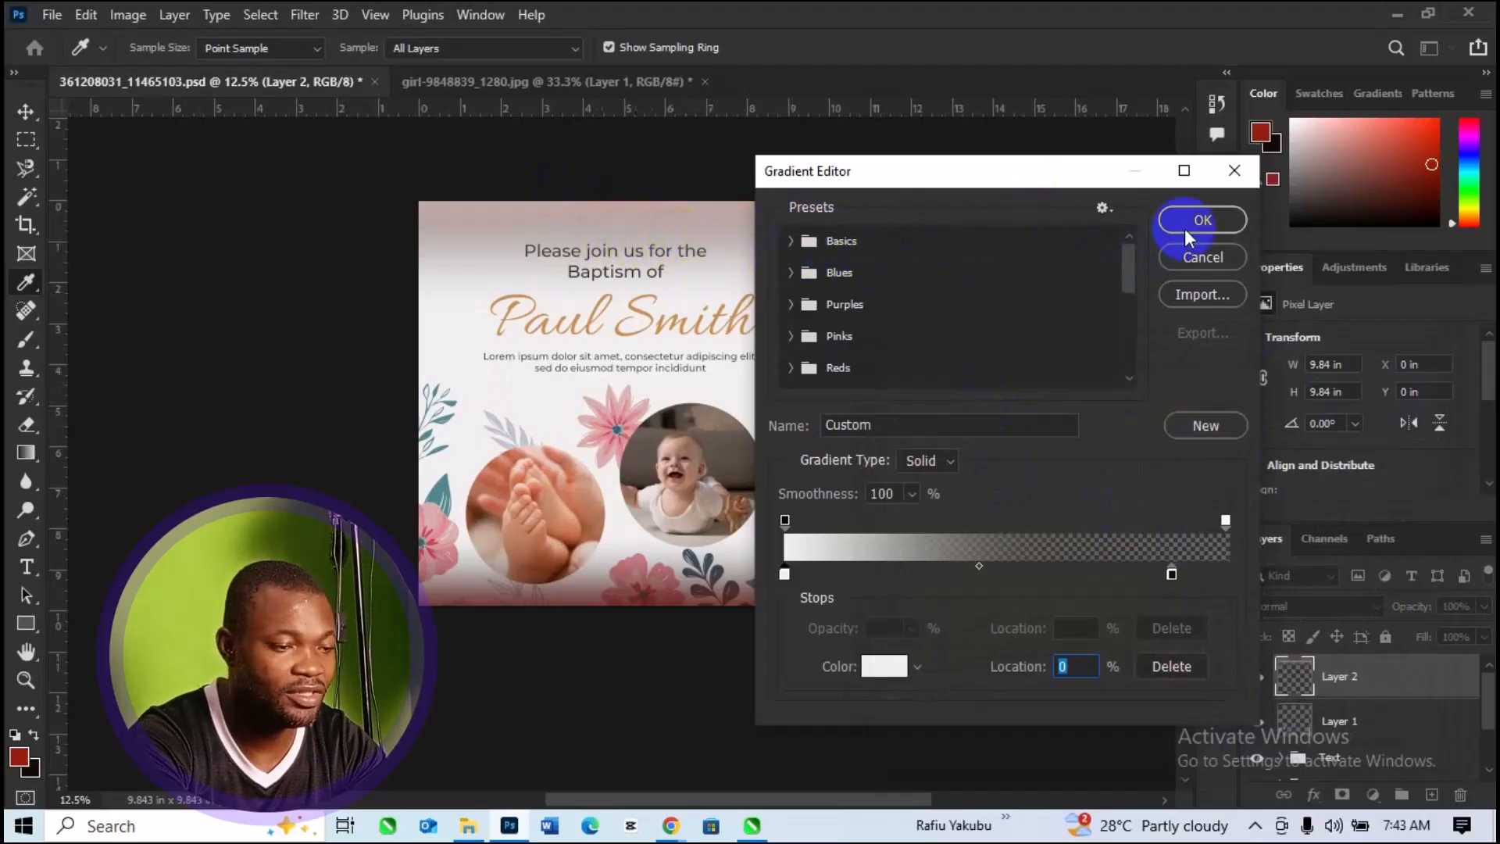
click(1203, 221)
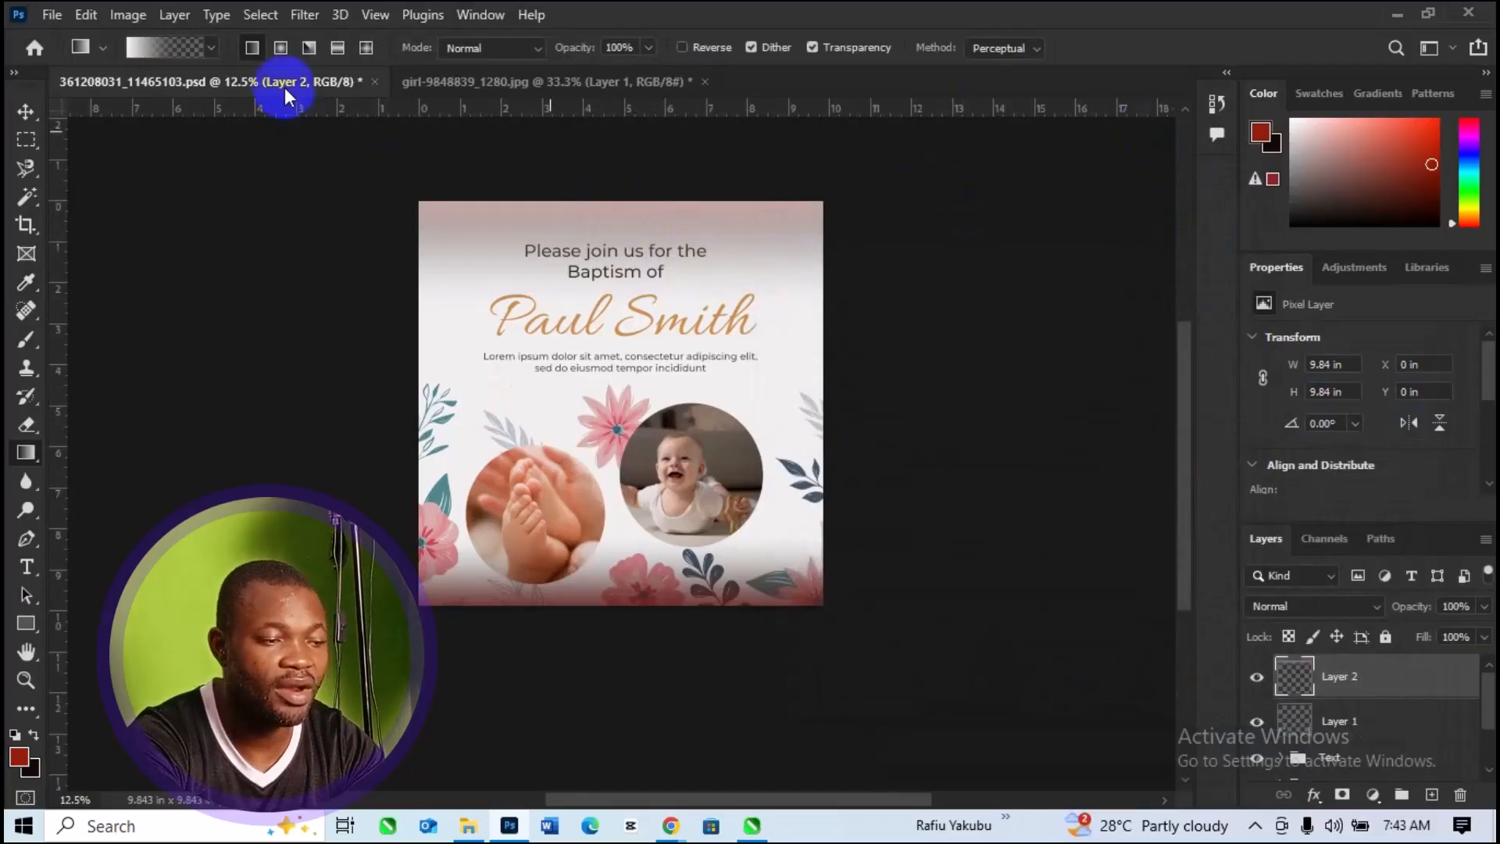
Step: Move the white gradient's dark end colour stop to location 100% and set its end opacity stop to 0%
click(167, 50)
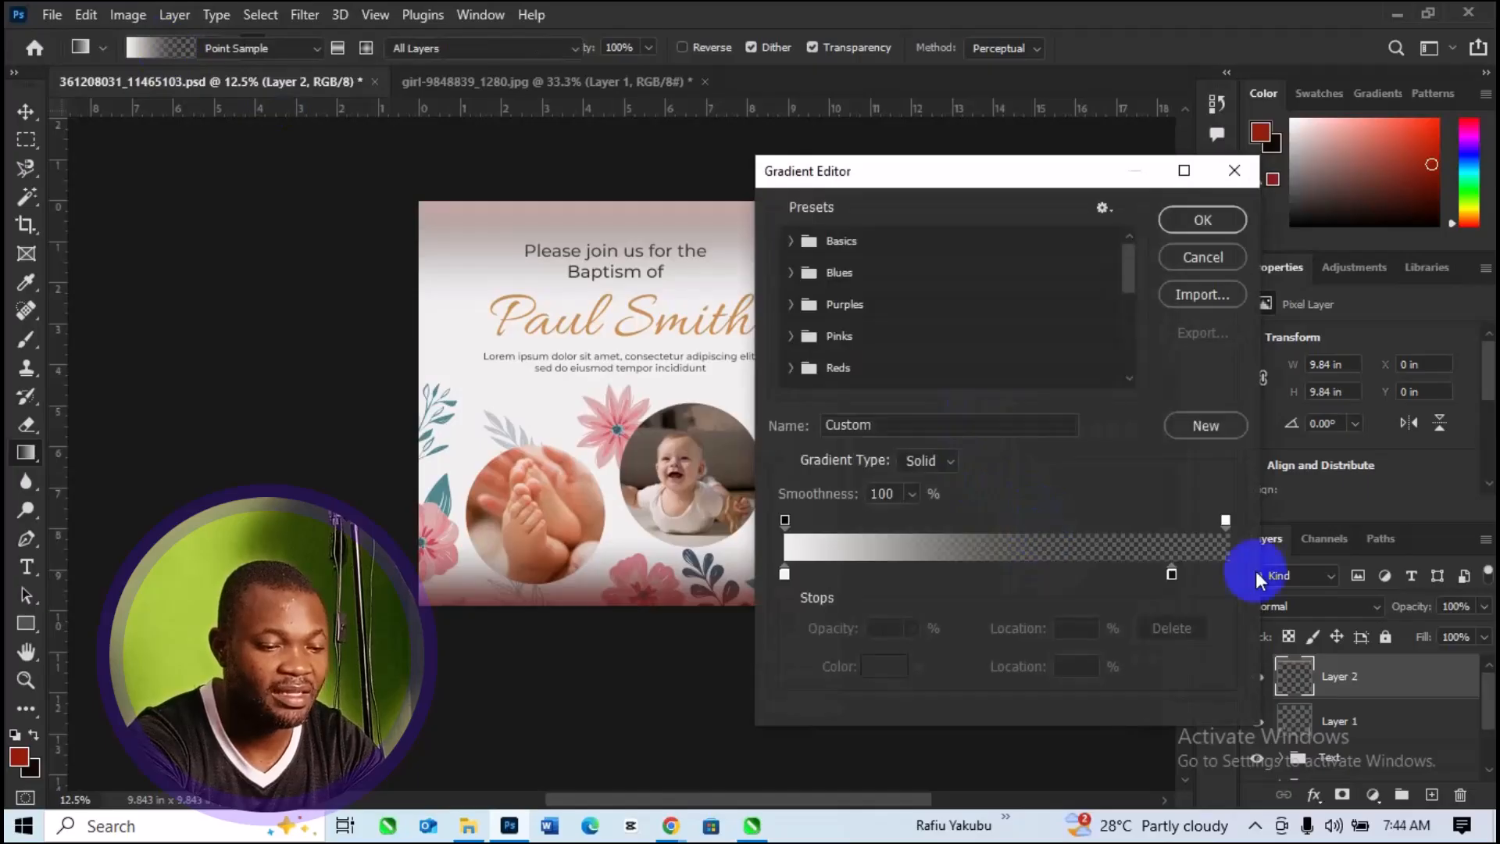
drag(1169, 575, 1280, 578)
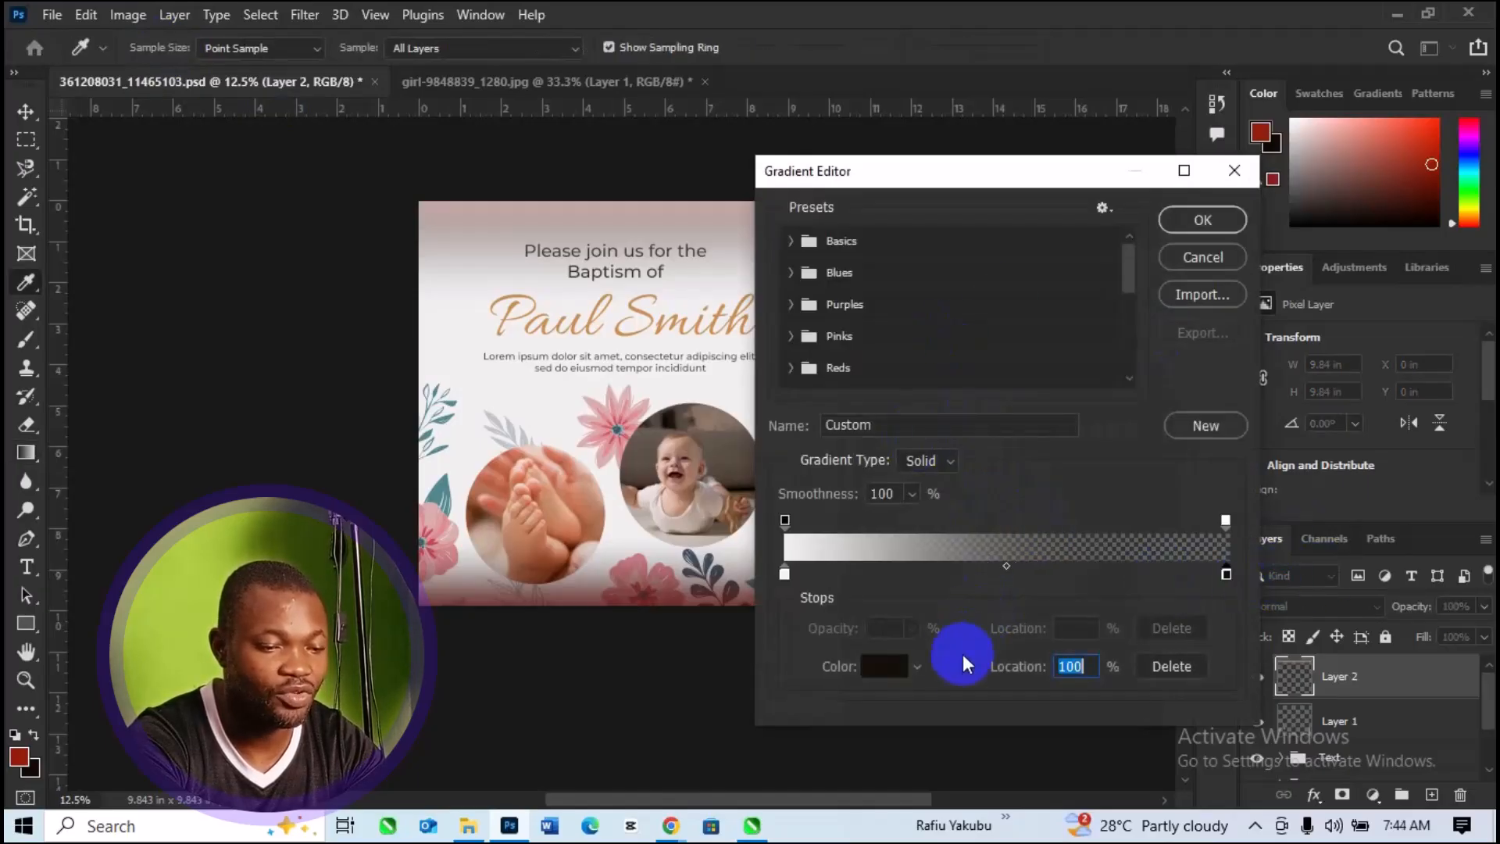
click(1225, 521)
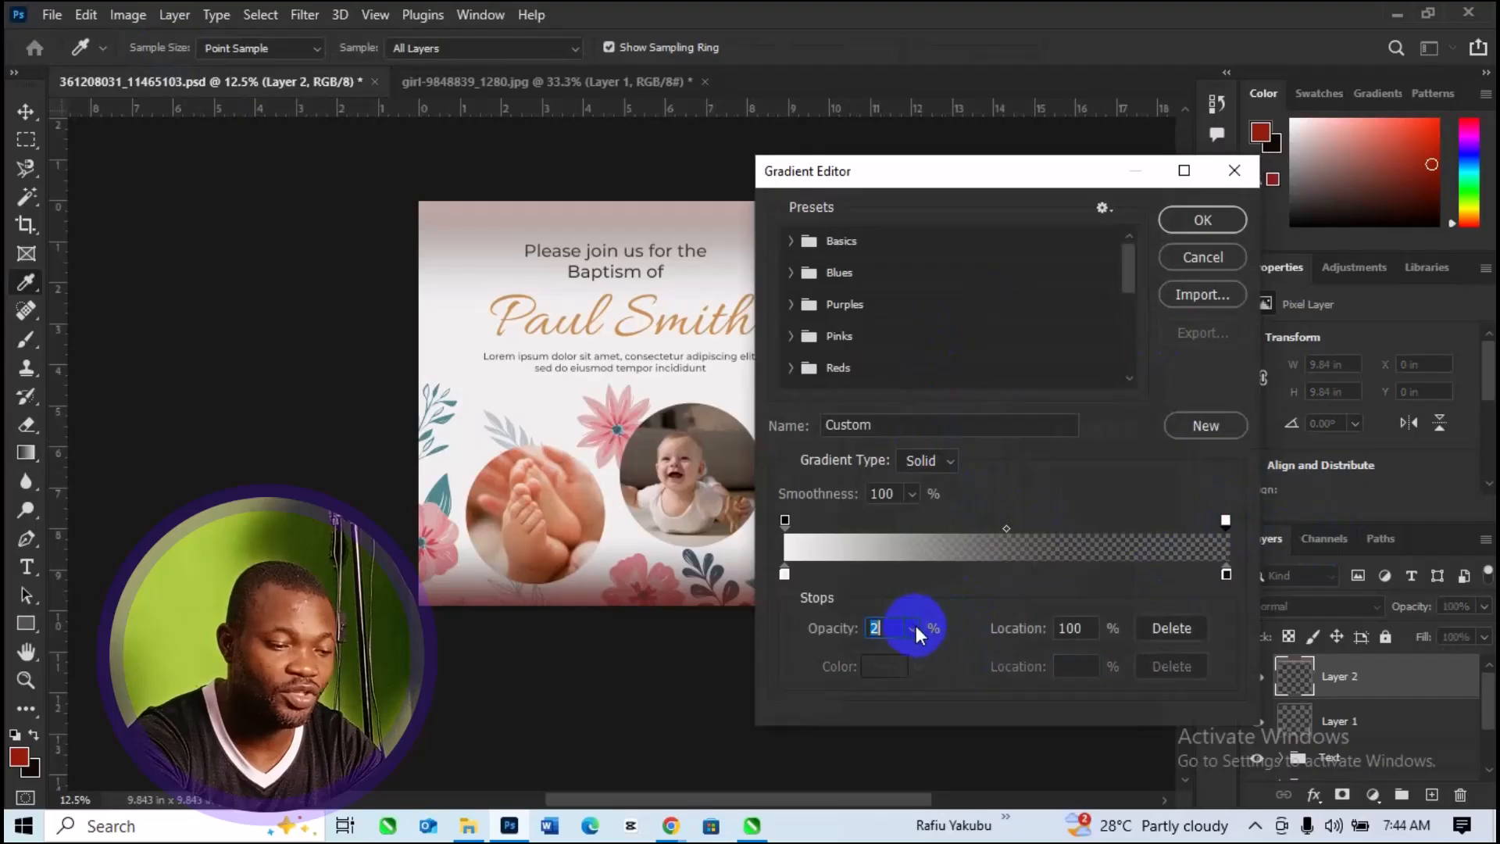
click(913, 629)
drag(911, 655, 875, 649)
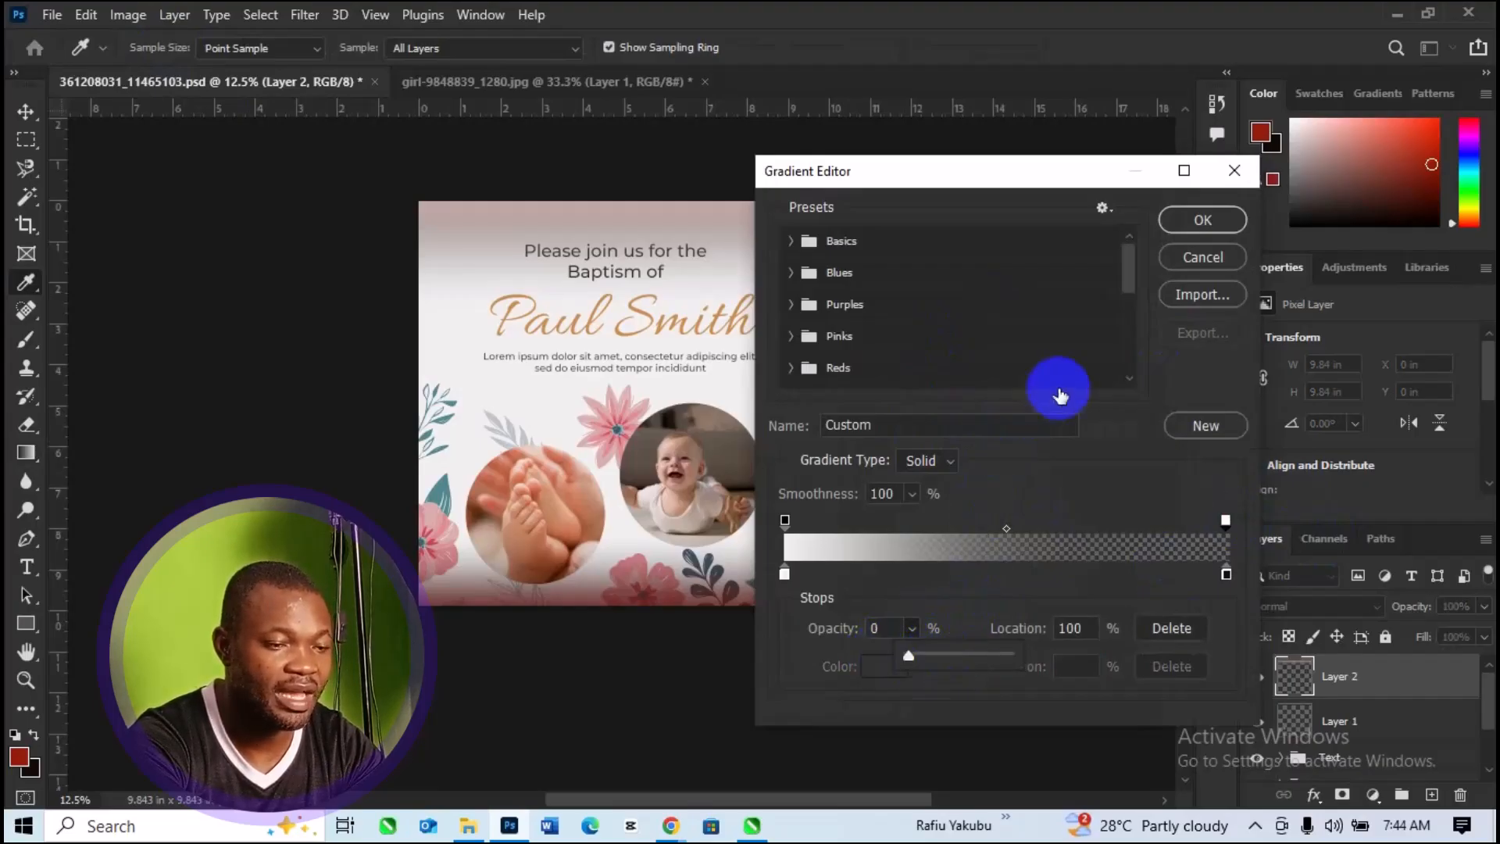
click(1203, 217)
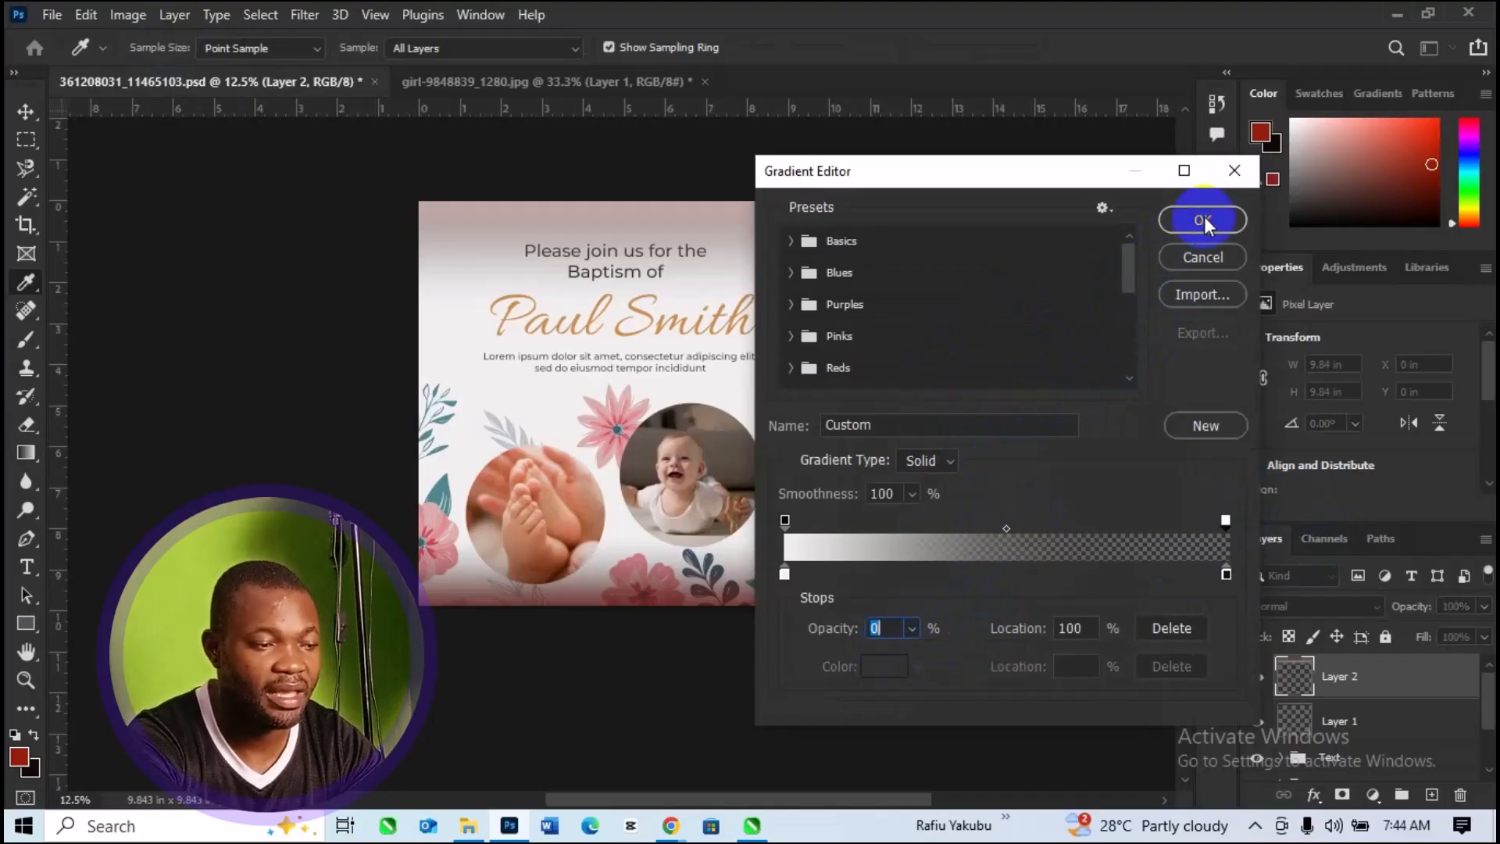
click(1174, 256)
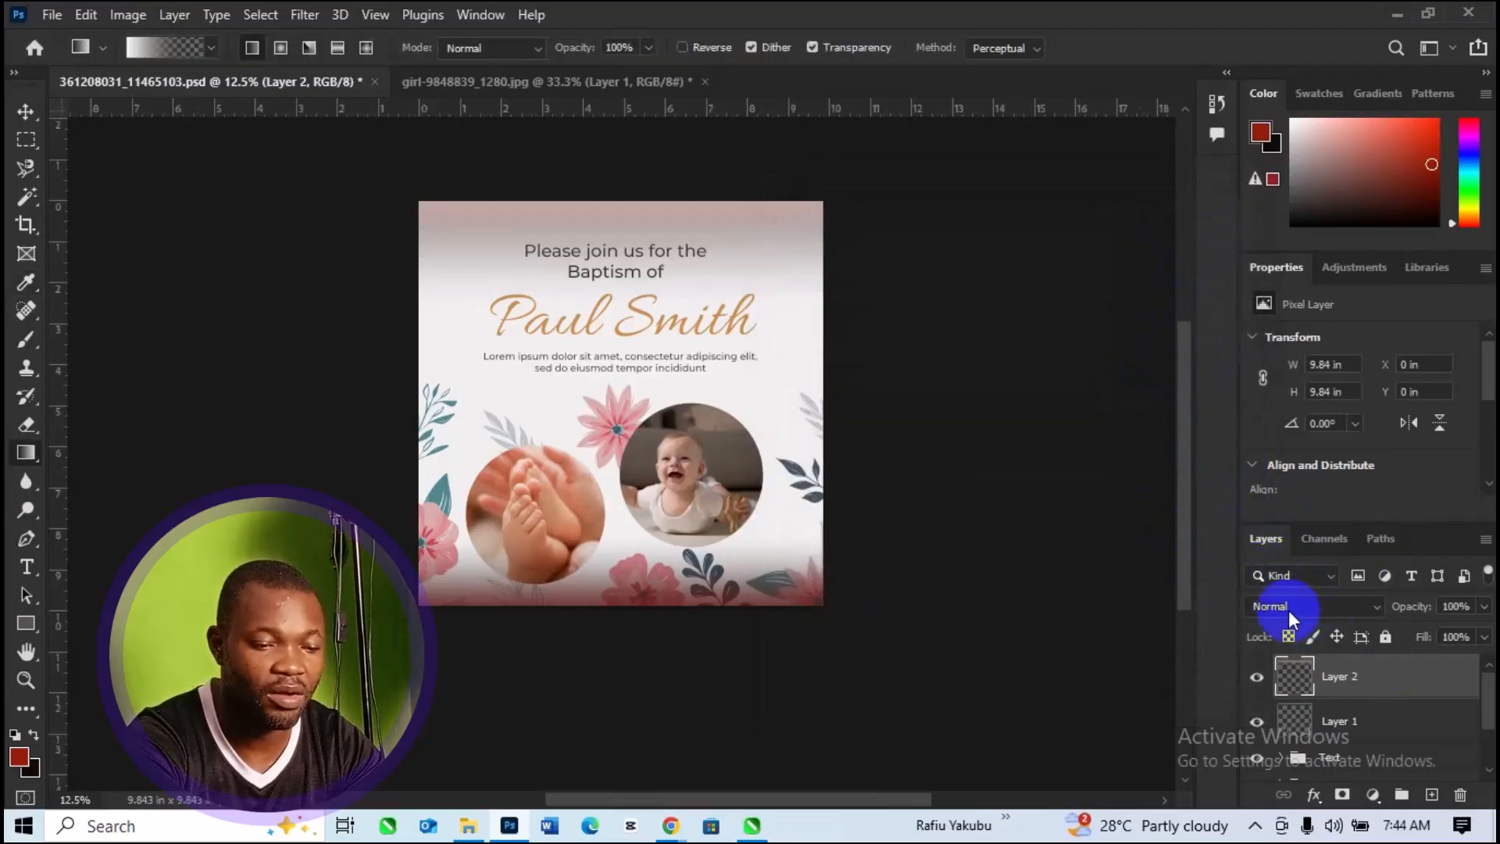
Step: Set the blend mode of Layer 2, which holds the upper pink gradient, to Vivid Light
click(1376, 606)
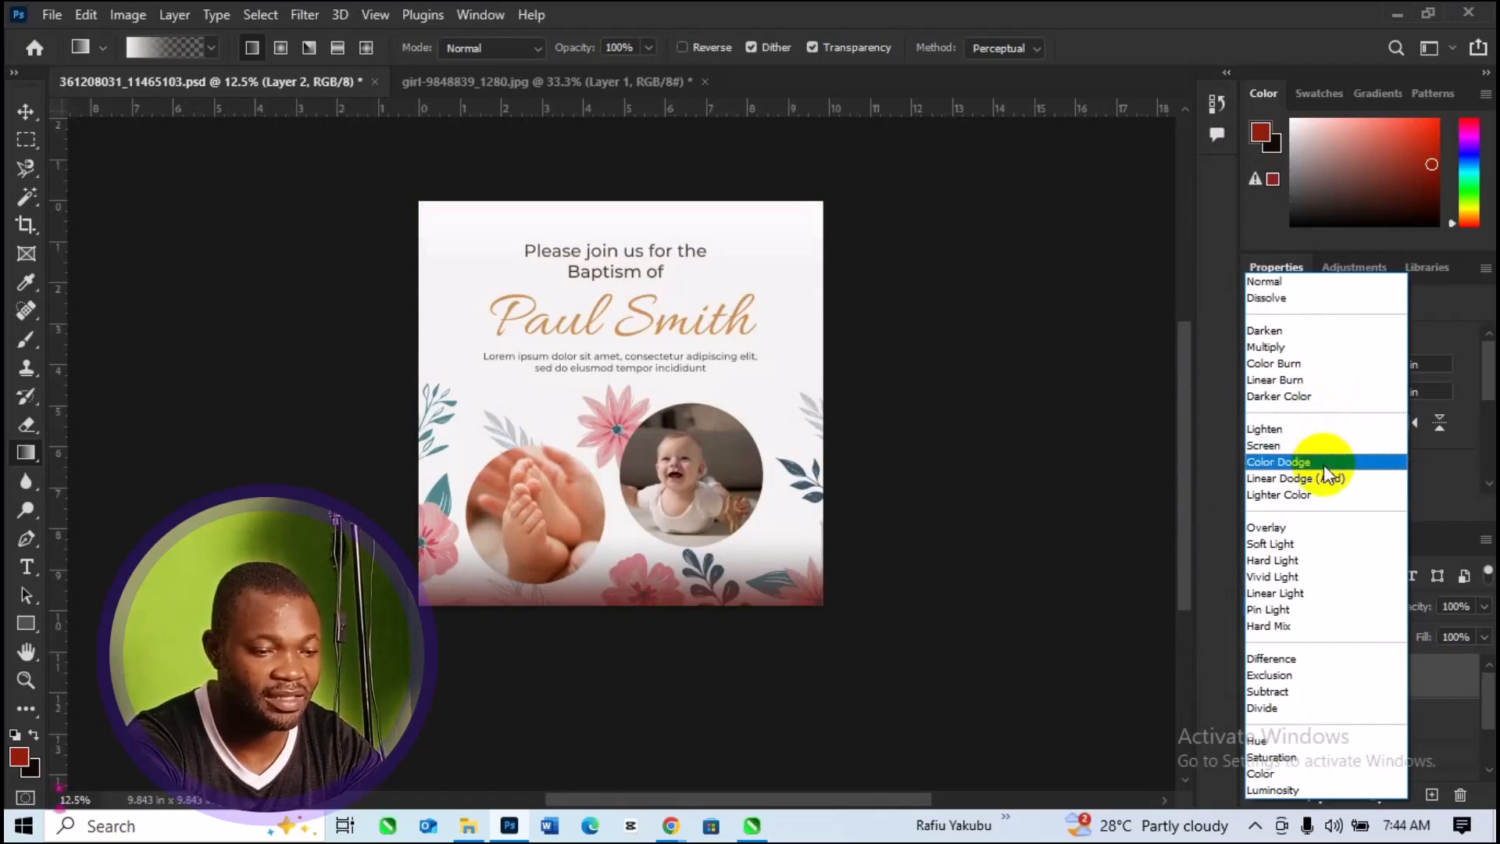
click(1320, 495)
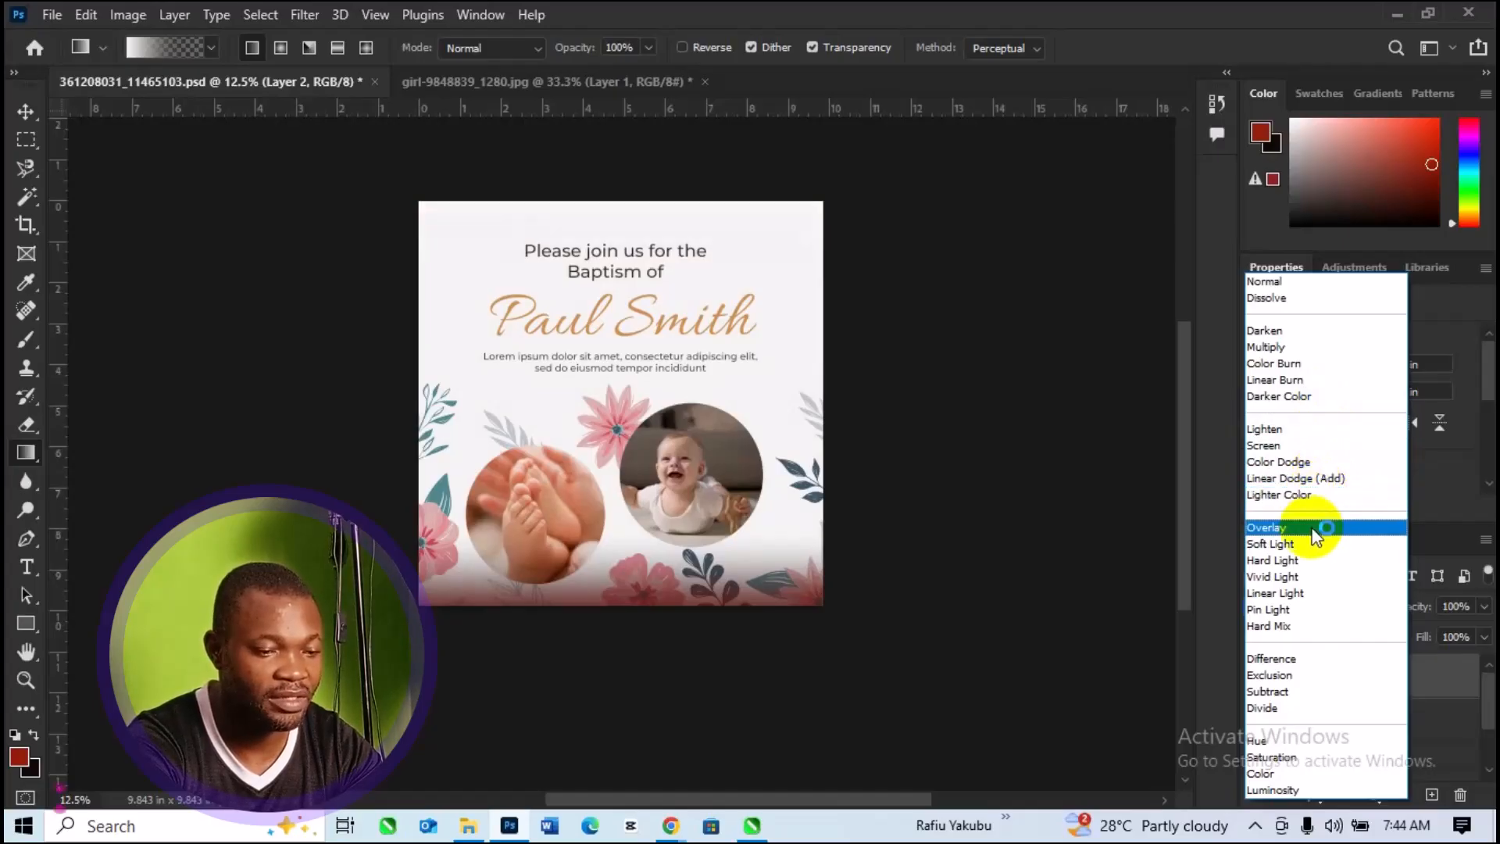
click(1315, 580)
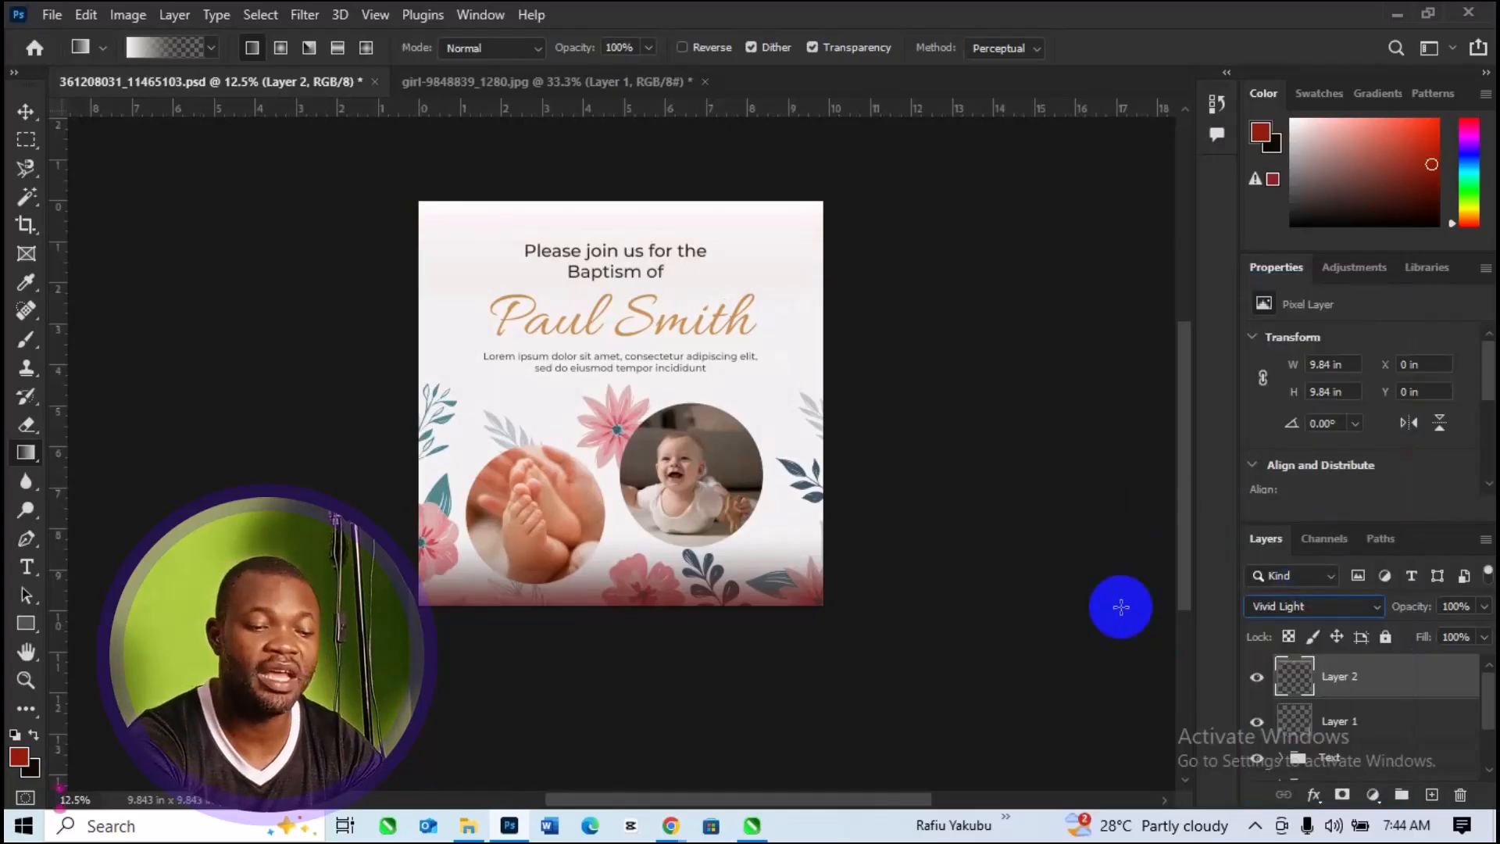